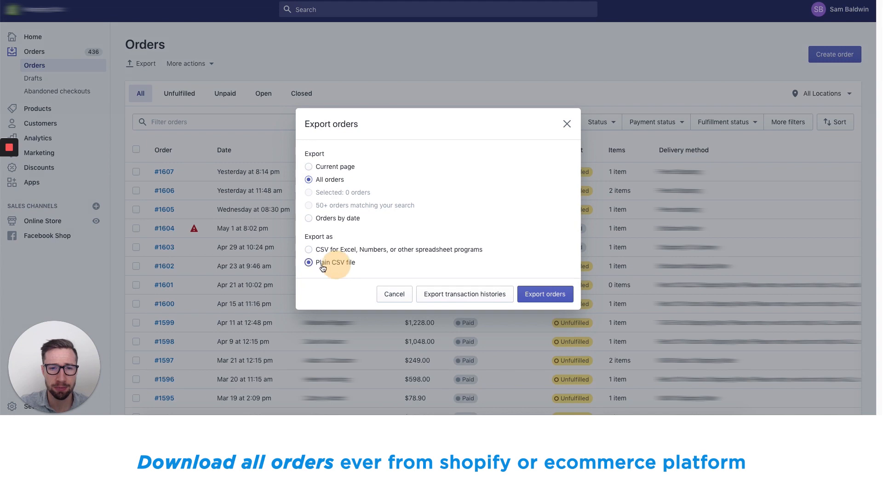
- Export all orders as a plain CSV file, download it from the export email and open it in Excel
{"action": "left_click", "coordinate": [554, 296]}
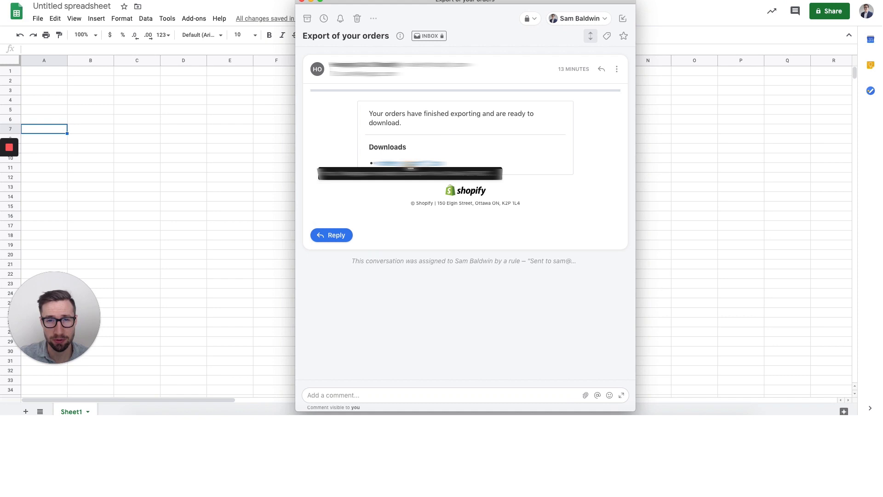
{"action": "left_click", "coordinate": [476, 170]}
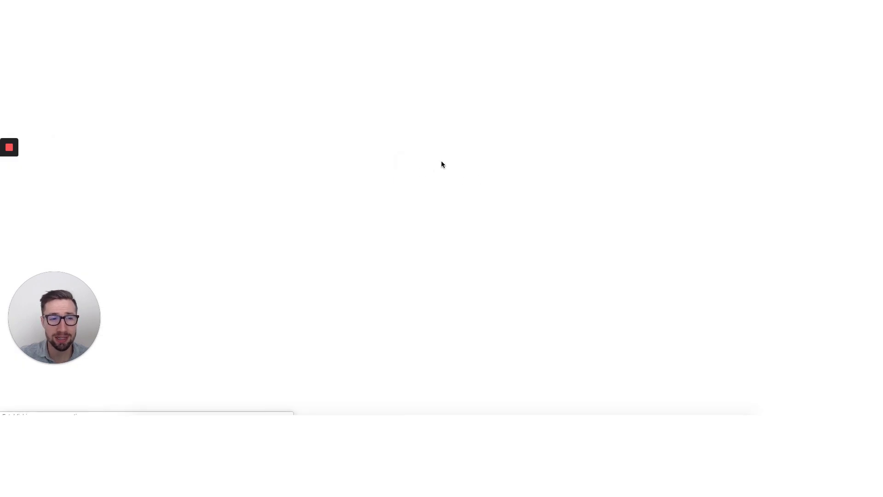
{"action": "left_click", "coordinate": [71, 411]}
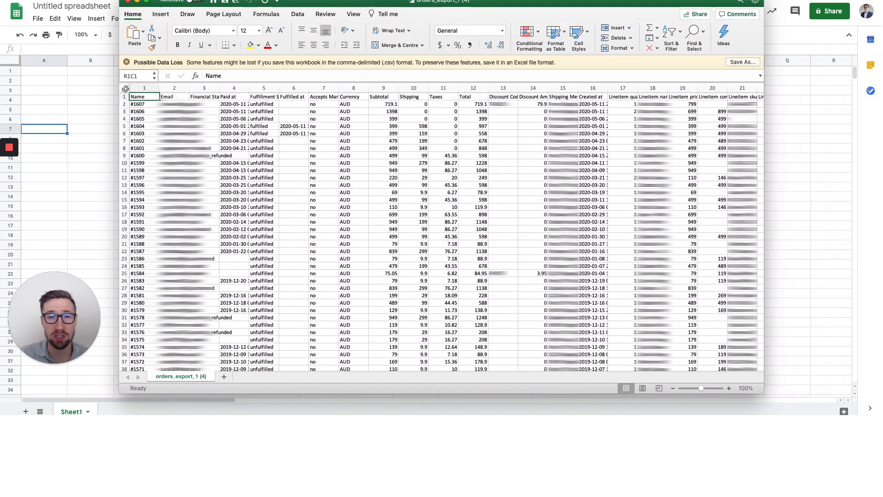
- Copy all the data in the orders_export_1 (4) worksheet
{"action": "left_click", "coordinate": [125, 88]}
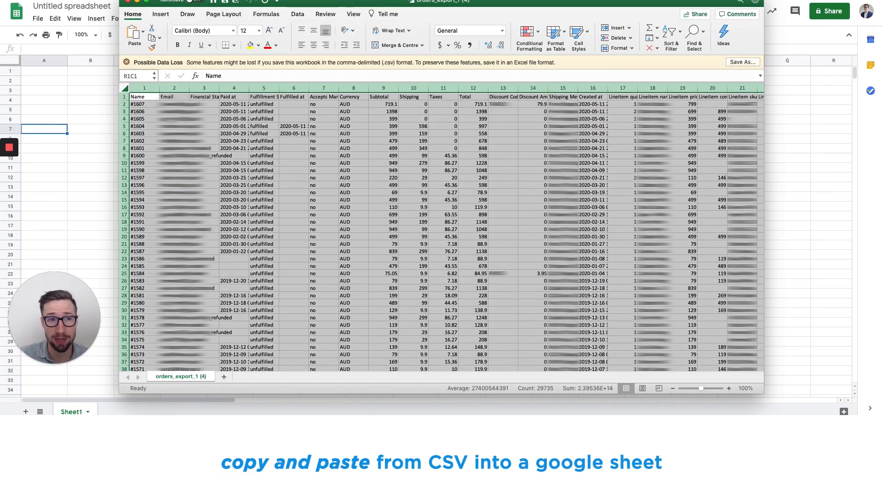
{"action": "key", "text": "cmd+c"}
{"action": "right_click", "coordinate": [124, 91]}
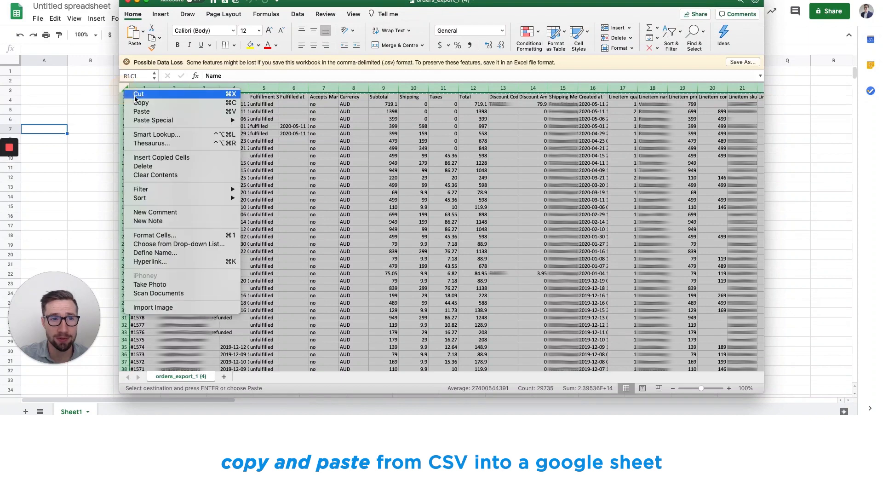
{"action": "left_click", "coordinate": [138, 102]}
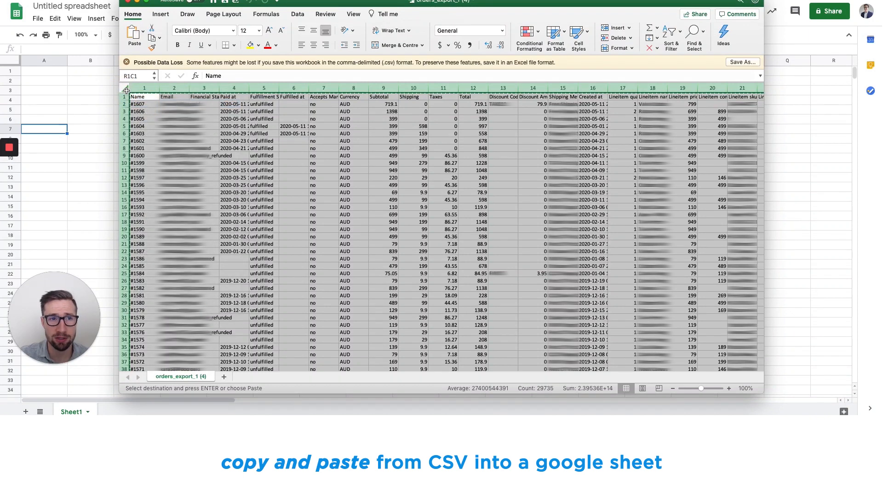
- Switch to the untitled Google Sheets spreadsheet and paste the copied orders into Sheet1 starting at cell A1
{"action": "left_click", "coordinate": [38, 74]}
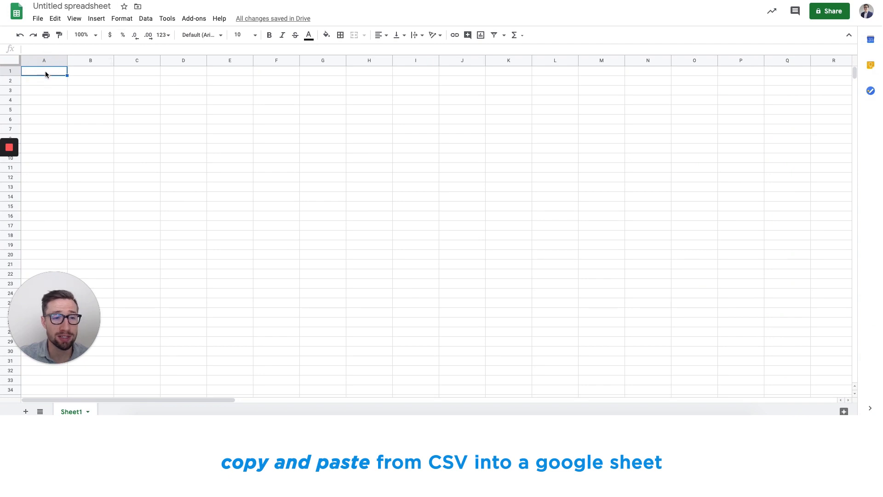
{"action": "right_click", "coordinate": [45, 72]}
{"action": "mouse_move", "coordinate": [92, 126]}
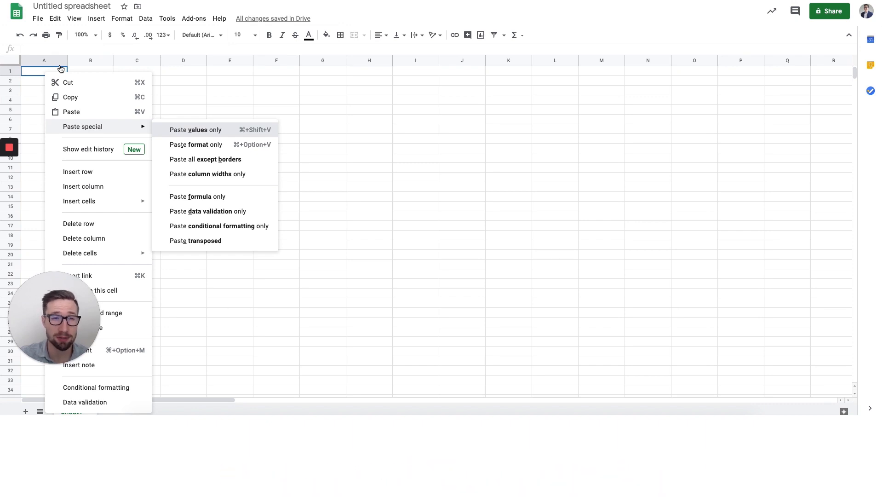
{"action": "key", "text": "super+v"}
{"action": "left_click", "coordinate": [95, 168]}
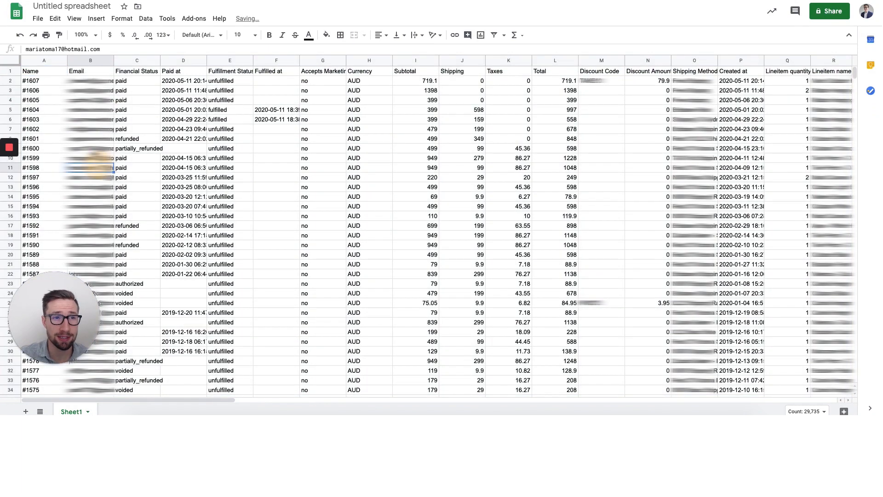
- Create a filter across all the pasted order data in Sheet1
{"action": "left_click", "coordinate": [11, 60]}
{"action": "left_click", "coordinate": [145, 18]}
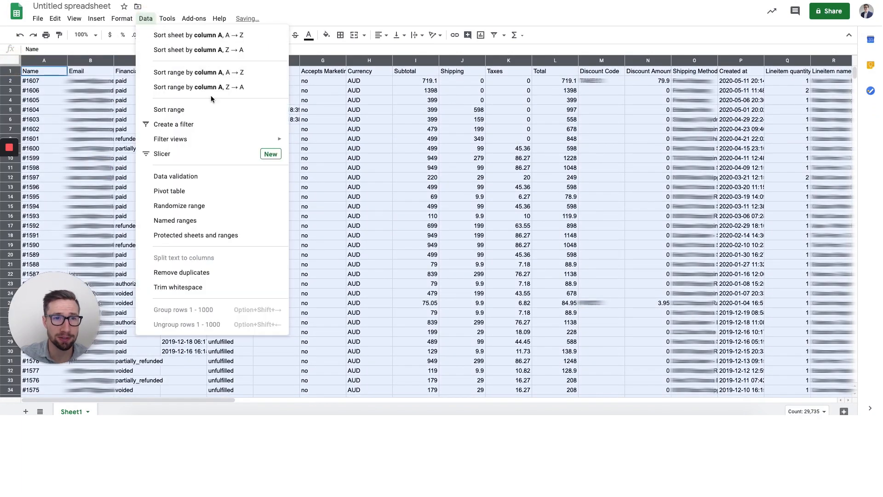
{"action": "left_click", "coordinate": [237, 123]}
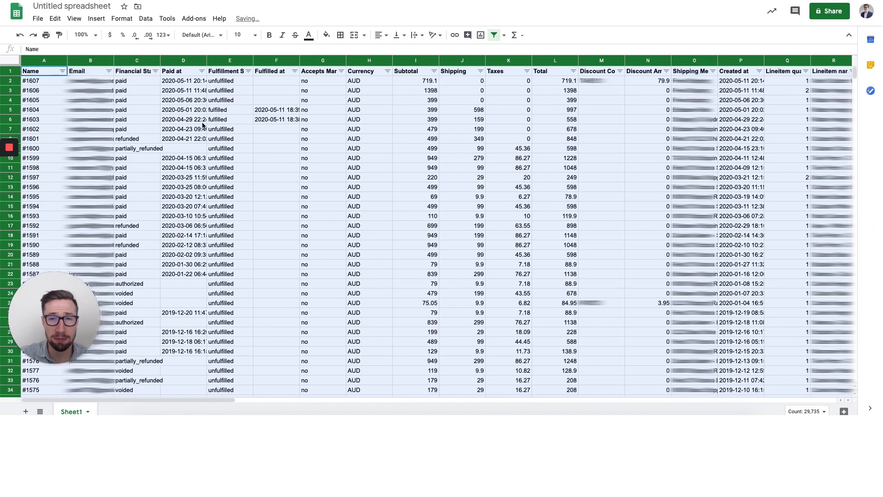
{"action": "left_click", "coordinate": [215, 111]}
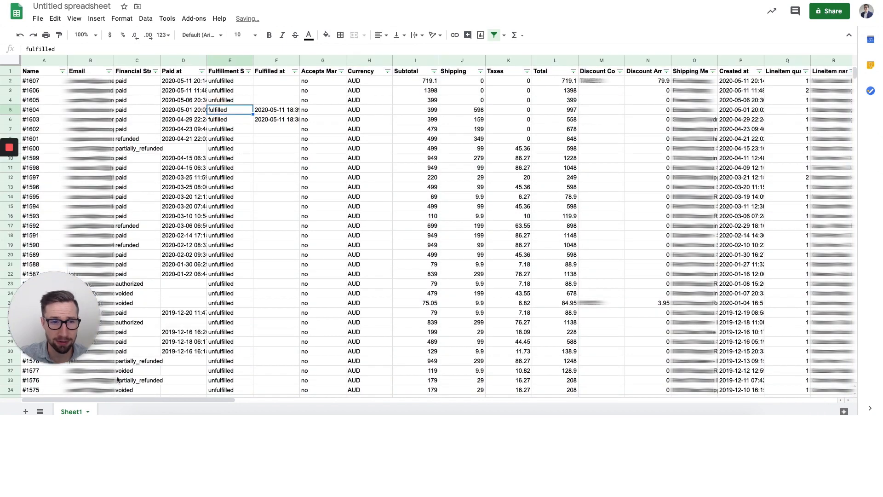
- Add a new sheet and enter =UNIQUE(Sheet1!B:B) in cell D4 to list each customer email once
{"action": "left_click", "coordinate": [26, 411]}
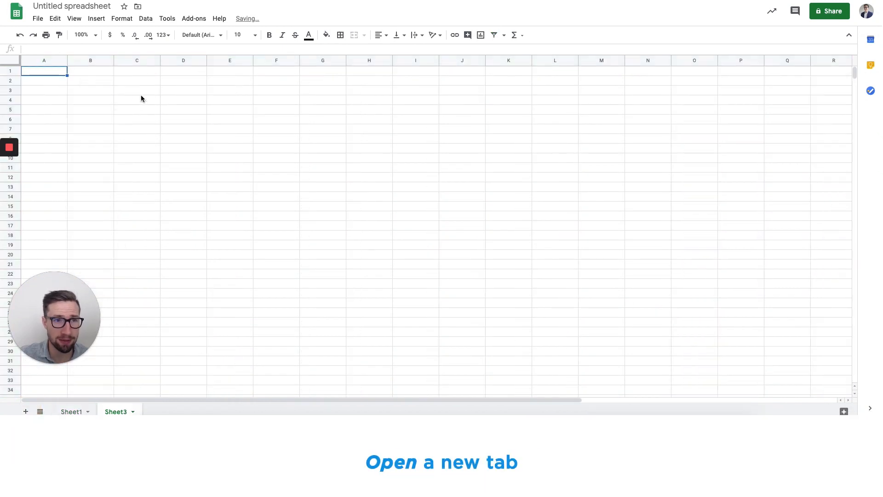
{"action": "left_click", "coordinate": [141, 94]}
{"action": "left_click", "coordinate": [175, 104]}
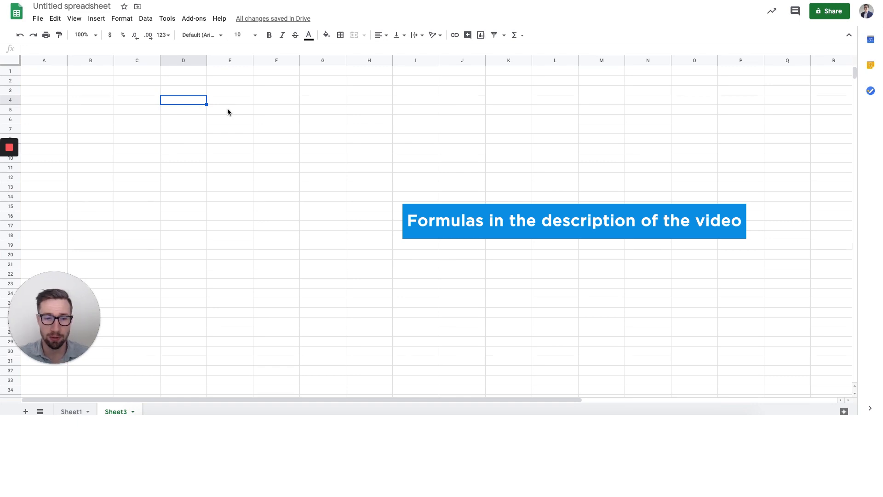
{"action": "type", "text": "=uni"}
{"action": "type", "text": "que("}
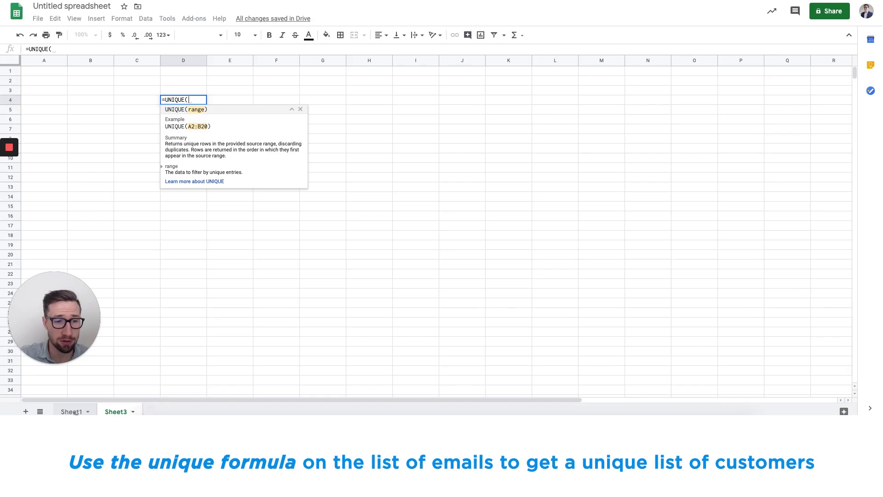
{"action": "left_click", "coordinate": [74, 412]}
{"action": "left_click", "coordinate": [92, 61]}
{"action": "type", "text": ")"}
{"action": "key", "text": "Return"}
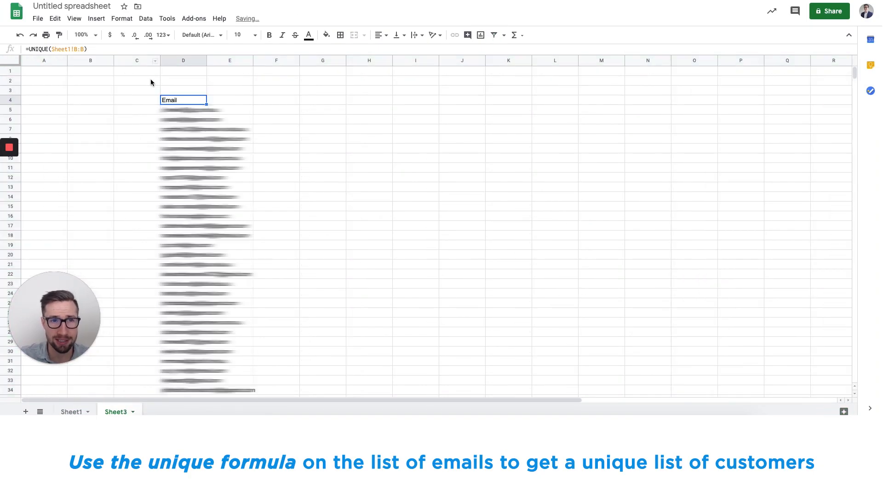
- Select the whole list of unique emails in column D to check how many entries it has
{"action": "scroll", "coordinate": [437, 229], "scroll_direction": "down", "scroll_amount": 20}
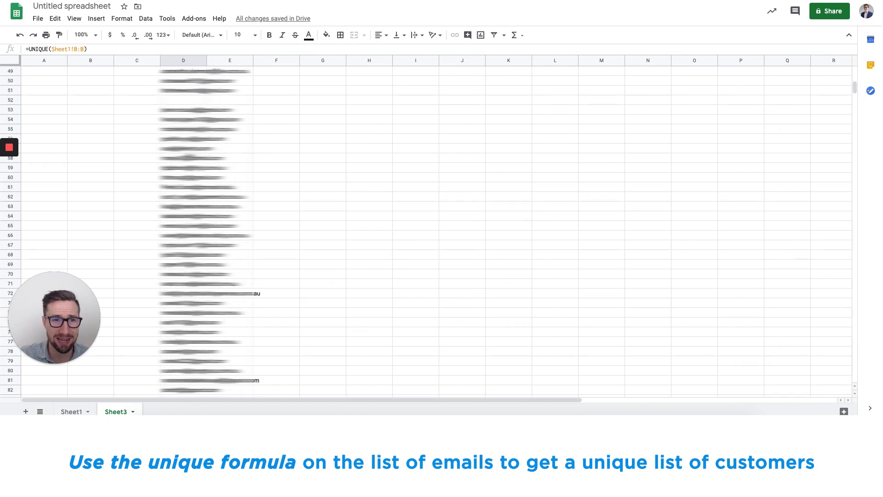
{"action": "scroll", "coordinate": [198, 146], "scroll_direction": "down", "scroll_amount": 20}
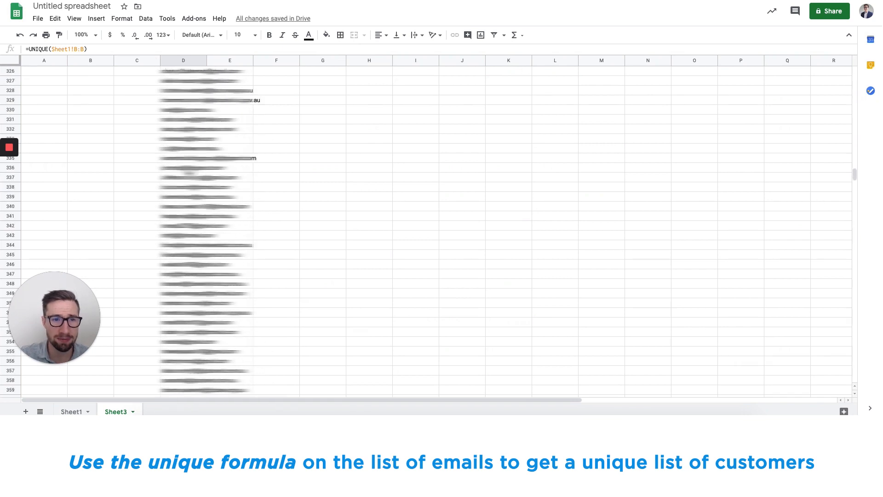
{"action": "scroll", "coordinate": [198, 145], "scroll_direction": "up", "scroll_amount": 9}
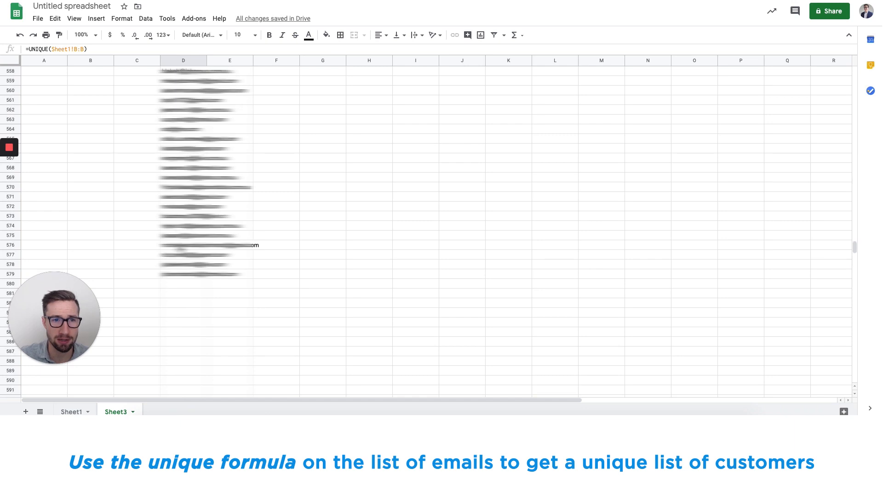
{"action": "left_click", "coordinate": [181, 277], "text": "shift"}
{"action": "scroll", "coordinate": [181, 278], "scroll_direction": "up", "scroll_amount": 20}
{"action": "scroll", "coordinate": [181, 278], "scroll_direction": "up", "scroll_amount": 20}
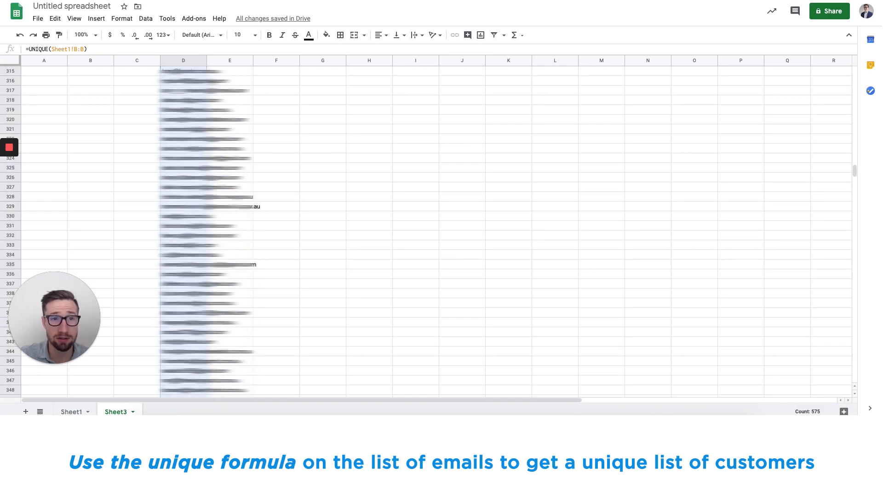
{"action": "scroll", "coordinate": [180, 278], "scroll_direction": "up", "scroll_amount": 13}
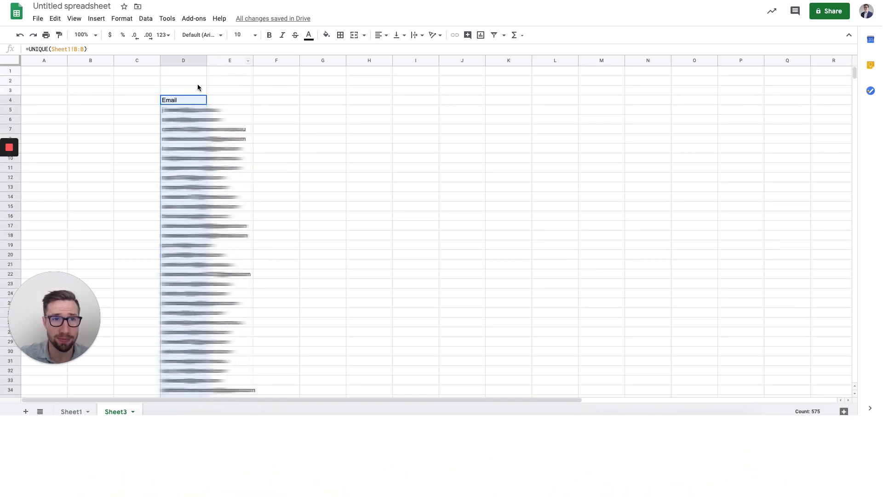
- Move the UNIQUE formula from D4 to D1 and widen column D to fit the email addresses
{"action": "left_click", "coordinate": [184, 100]}
{"action": "key", "text": "super+x"}
{"action": "left_click", "coordinate": [186, 72]}
{"action": "key", "text": "super+v"}
{"action": "key", "text": "Down"}
{"action": "left_click_drag", "start_coordinate": [206, 61], "coordinate": [262, 60]}
{"action": "key", "text": "Down"}
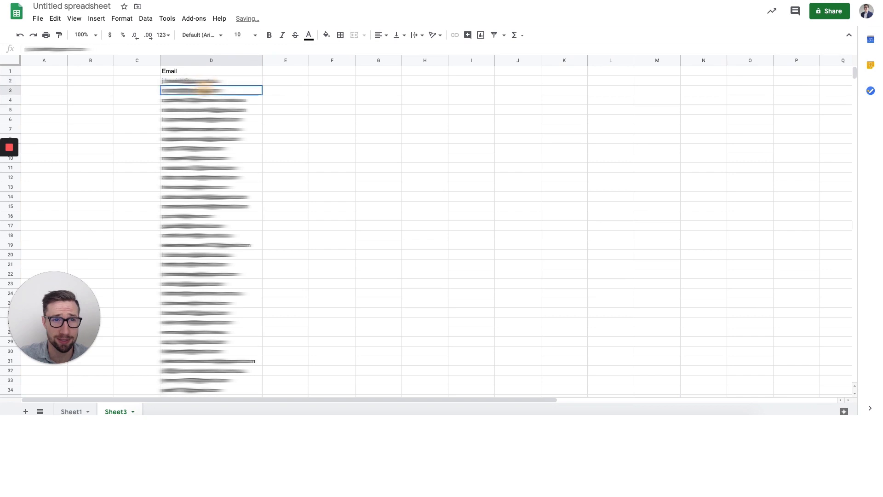
{"action": "key", "text": "Up"}
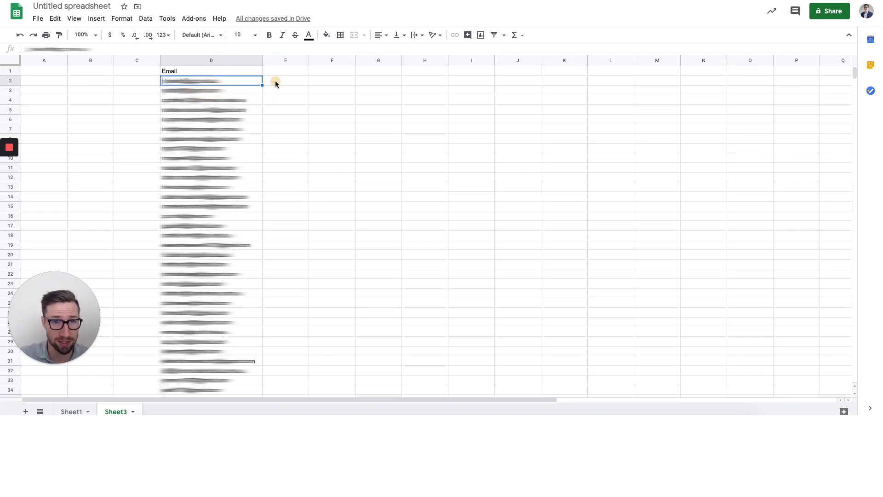
- Enter =COUNTIF(Sheet1!B:B,D2) in cell E2 to count the first customer's orders
{"action": "left_click", "coordinate": [273, 82]}
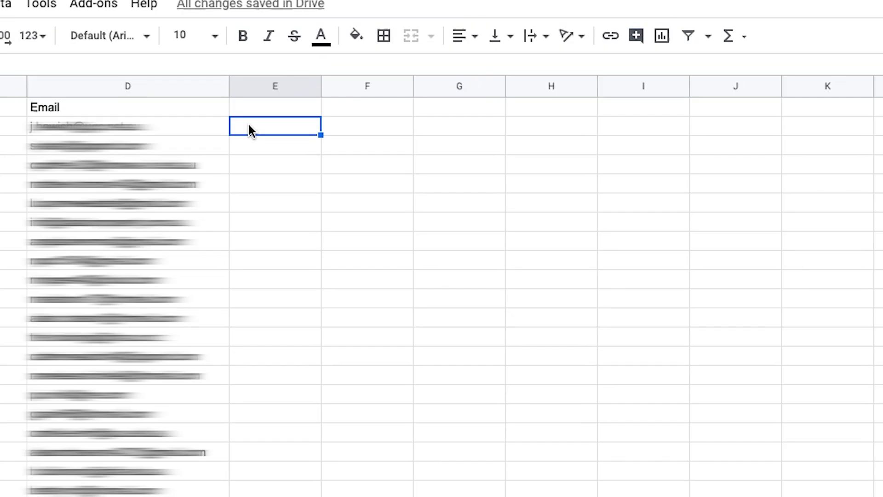
{"action": "type", "text": "="}
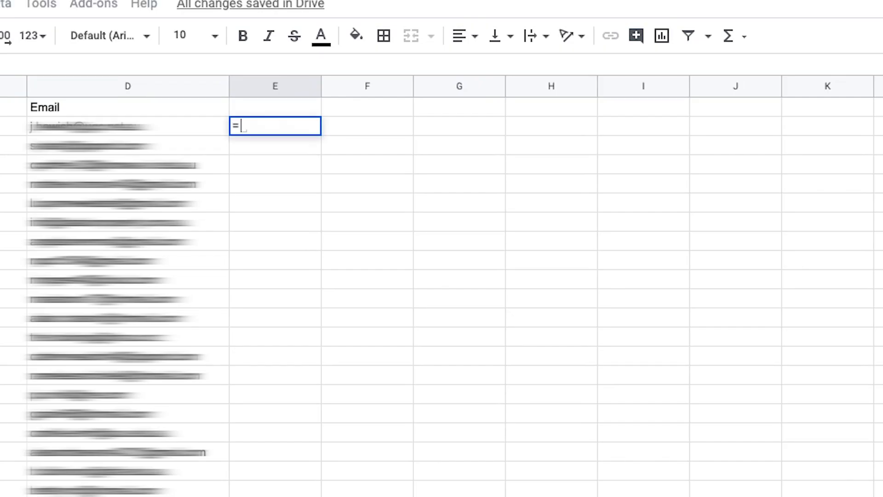
{"action": "type", "text": "countif"}
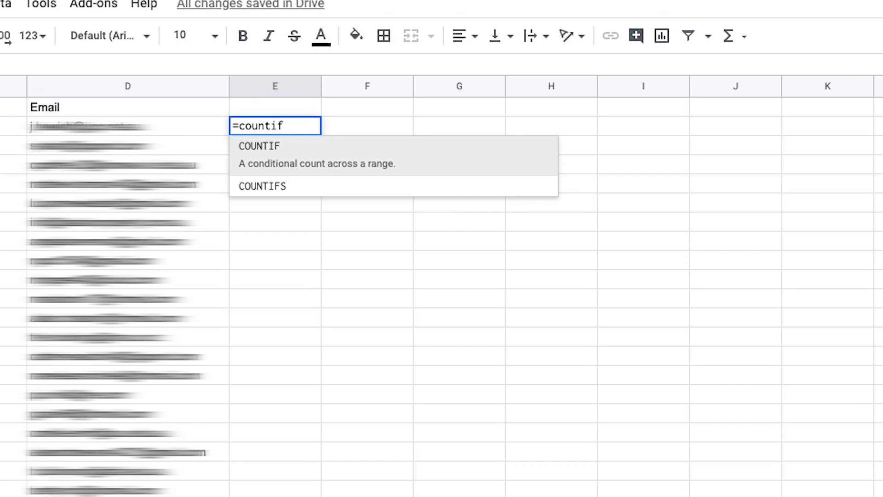
{"action": "key", "text": "Tab"}
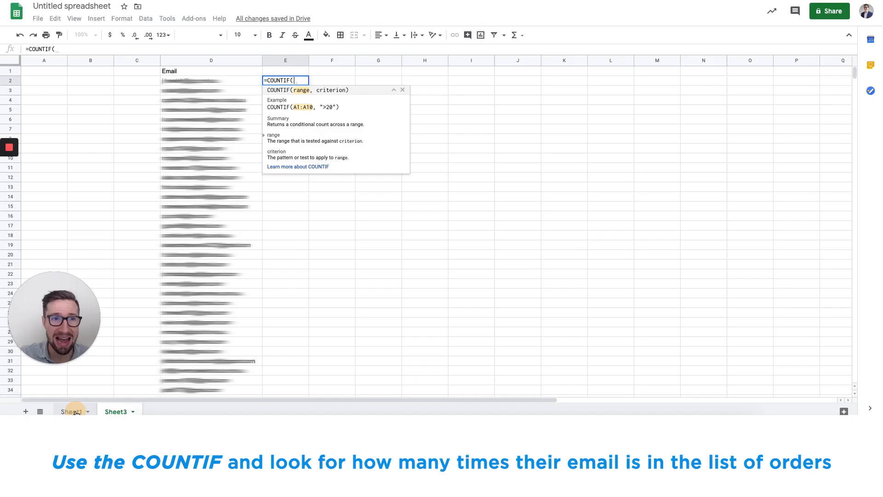
{"action": "left_click", "coordinate": [83, 411]}
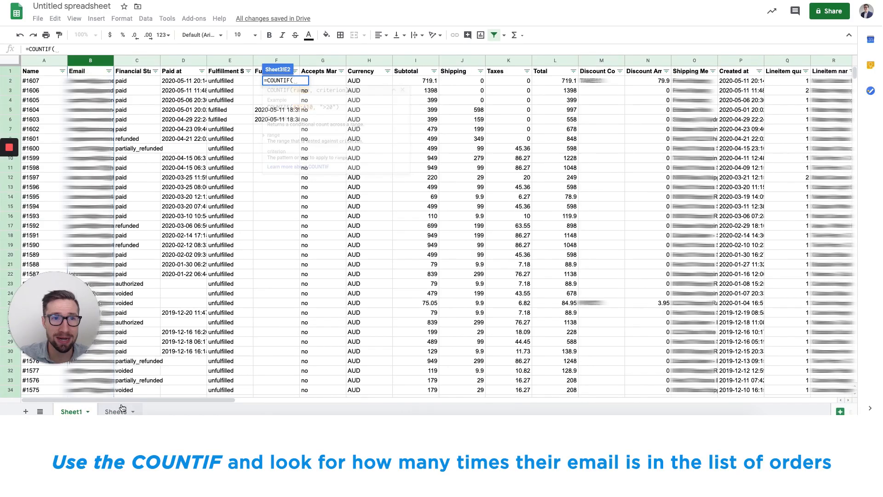
{"action": "left_click", "coordinate": [92, 61]}
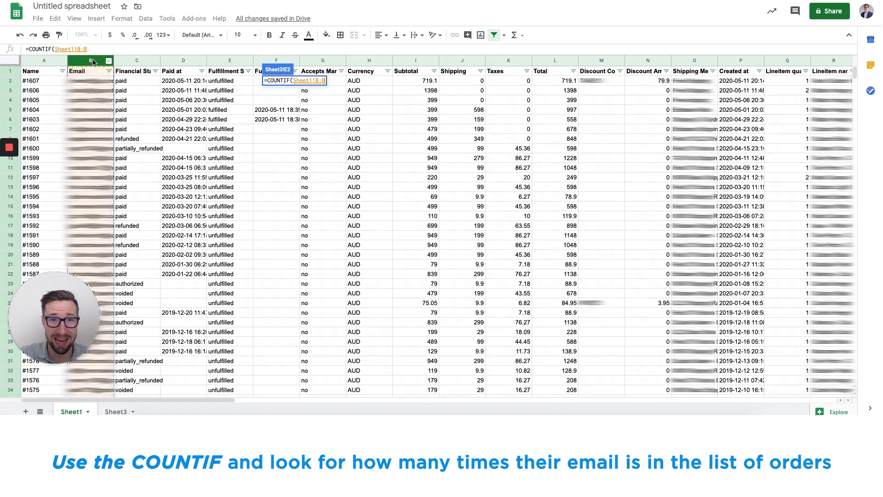
{"action": "type", "text": ","}
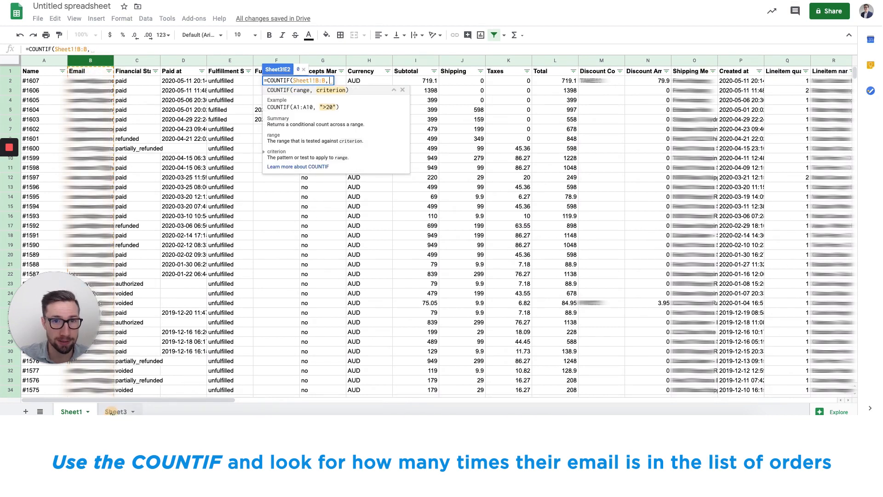
{"action": "left_click", "coordinate": [115, 411]}
{"action": "left_click", "coordinate": [82, 412]}
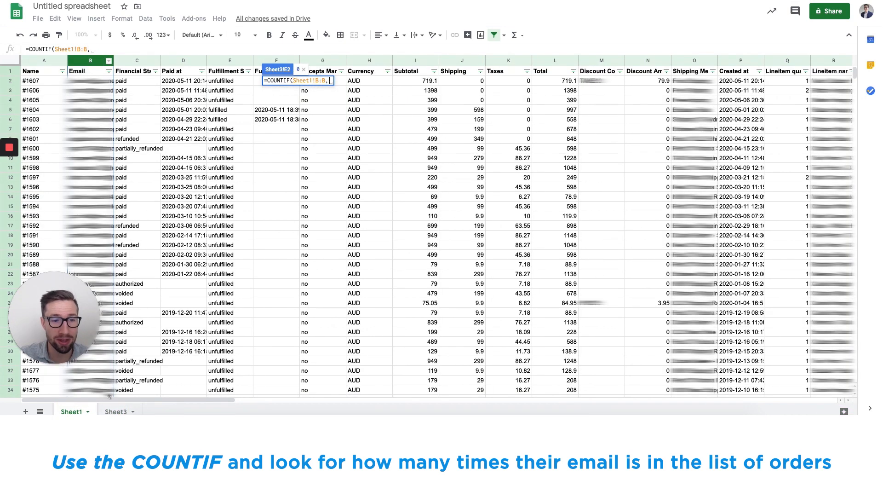
{"action": "left_click", "coordinate": [116, 411]}
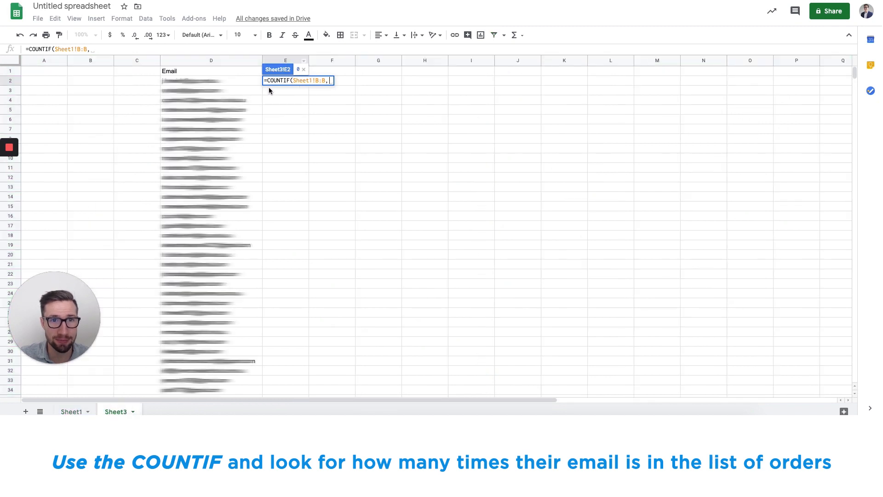
{"action": "left_click", "coordinate": [238, 82]}
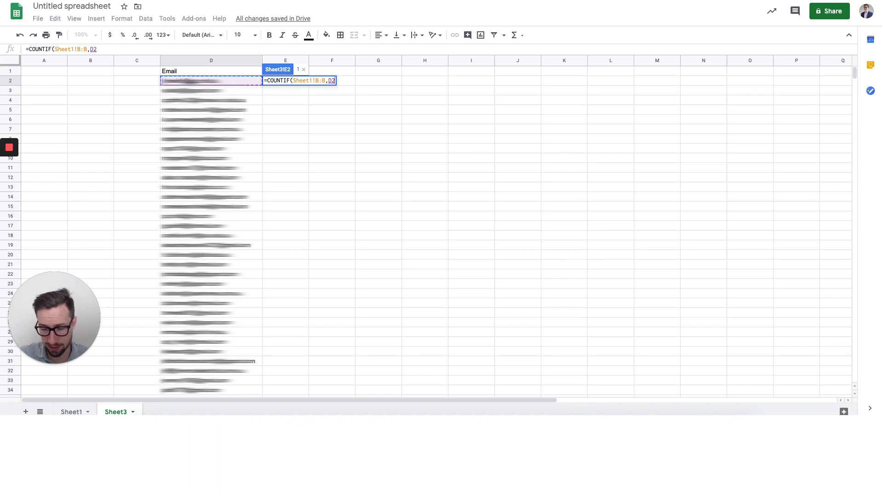
{"action": "key", "text": "Return"}
- Copy the COUNTIF formula from E2 down column E to the last email in row 576
{"action": "left_click", "coordinate": [295, 81]}
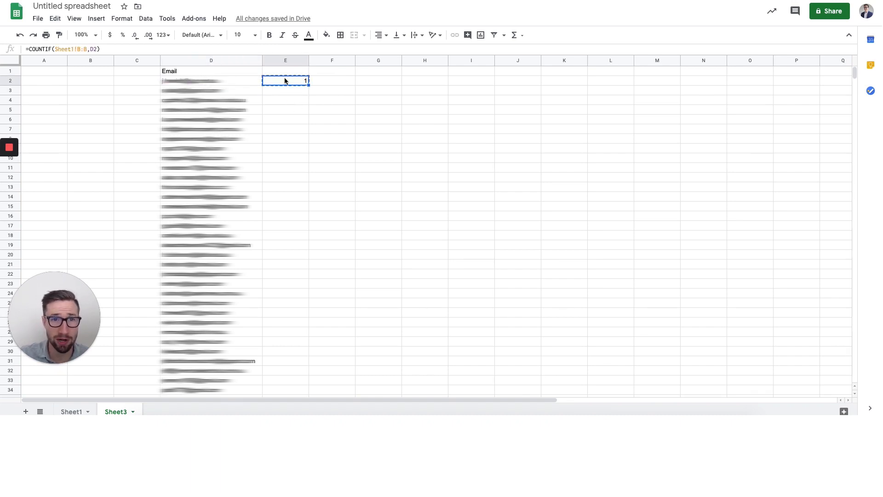
{"action": "scroll", "coordinate": [291, 83], "scroll_direction": "down", "scroll_amount": 20}
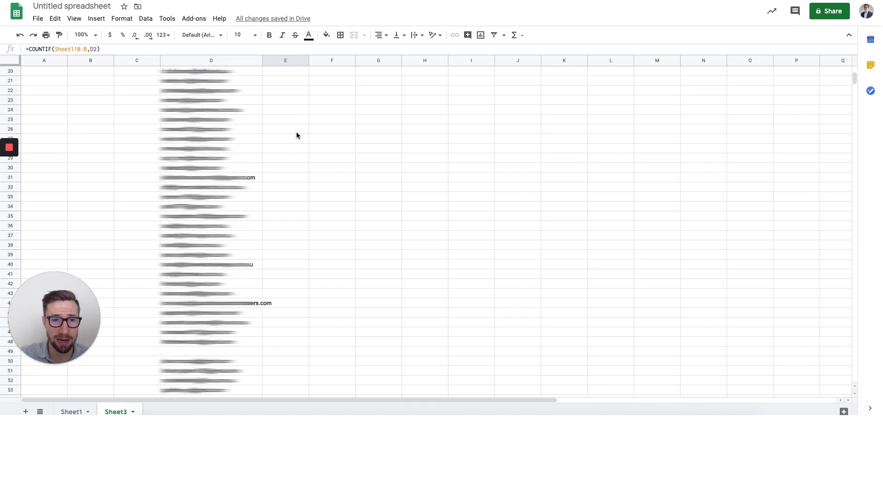
{"action": "scroll", "coordinate": [301, 155], "scroll_direction": "down", "scroll_amount": 20}
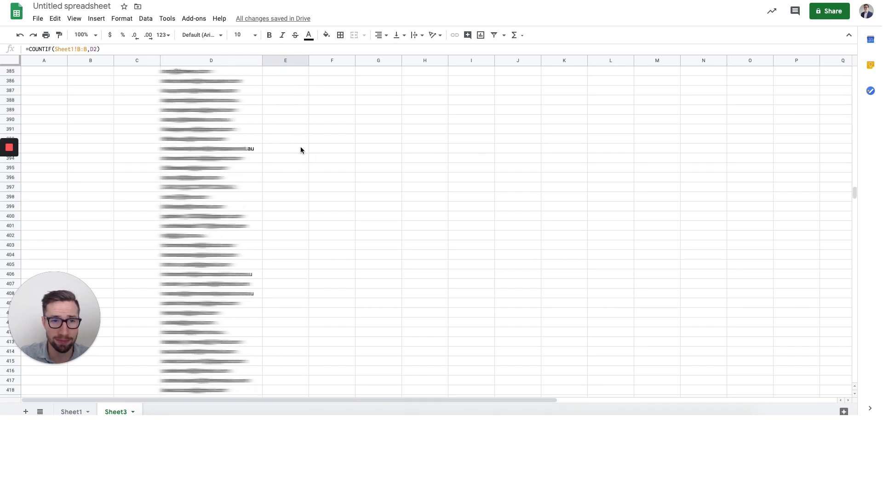
{"action": "left_click", "coordinate": [281, 325], "text": "shift"}
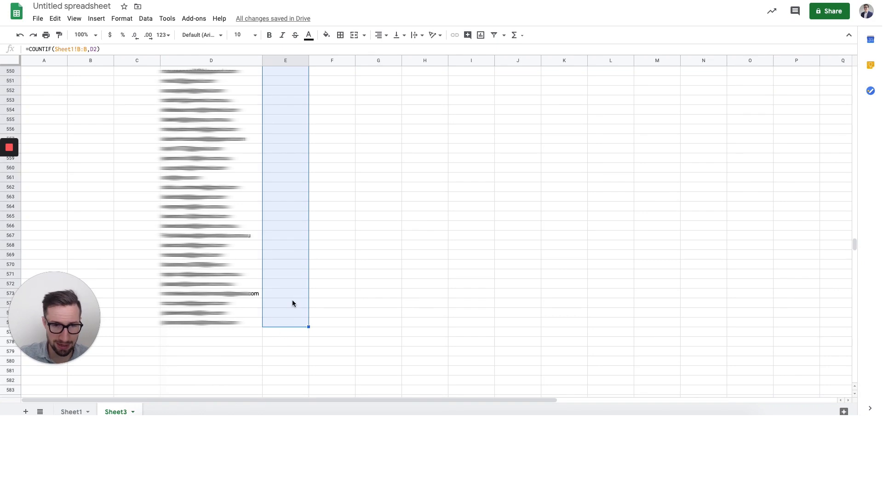
{"action": "right_click", "coordinate": [283, 320]}
{"action": "left_click", "coordinate": [321, 133]}
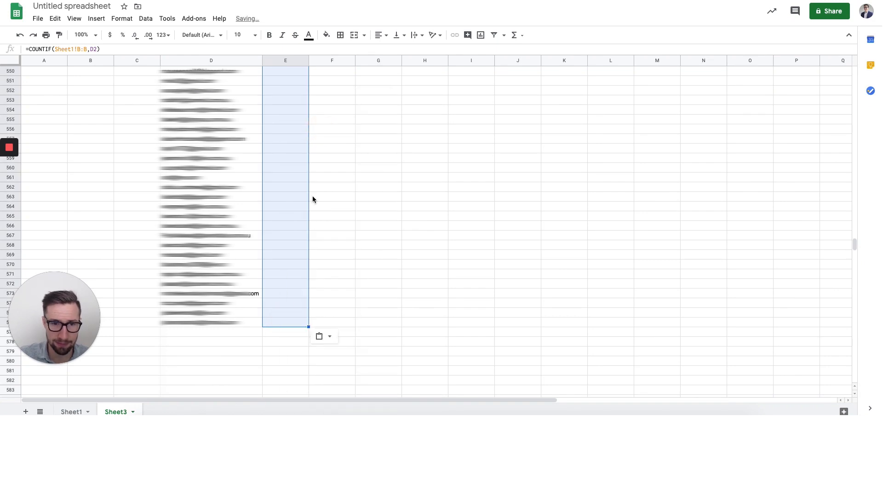
- Enter the header "Number of orders" in E1, widening column E to fit, and "Total value" in F1
{"action": "scroll", "coordinate": [306, 199], "scroll_direction": "up", "scroll_amount": 12}
{"action": "scroll", "coordinate": [307, 199], "scroll_direction": "up", "scroll_amount": 20}
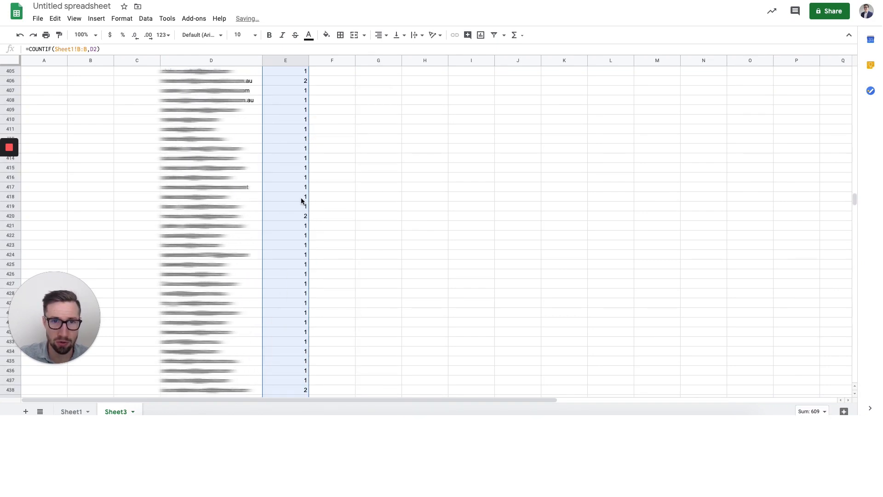
{"action": "scroll", "coordinate": [296, 210], "scroll_direction": "up", "scroll_amount": 20}
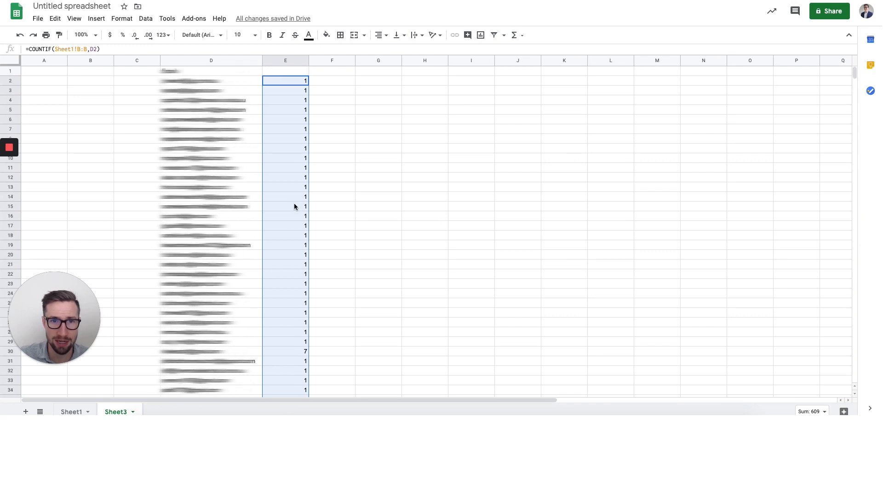
{"action": "left_click", "coordinate": [272, 83]}
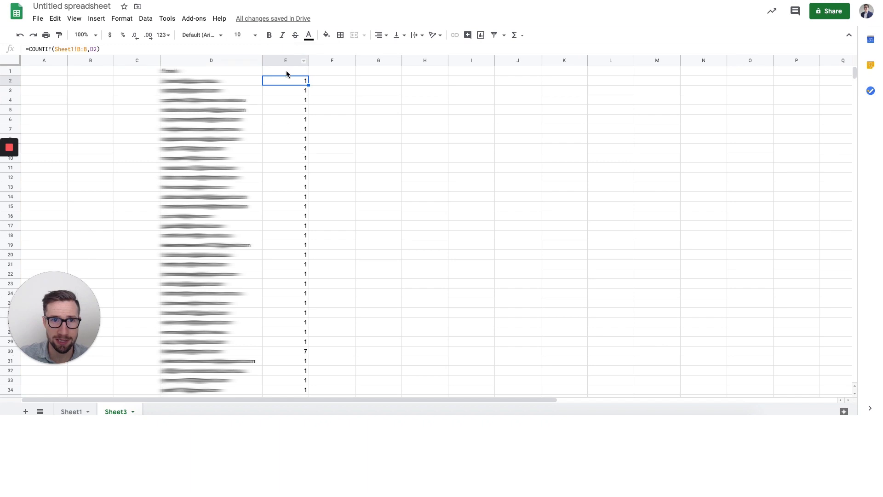
{"action": "left_click", "coordinate": [286, 72]}
{"action": "type", "text": "Number of orders"}
{"action": "key", "text": "Return"}
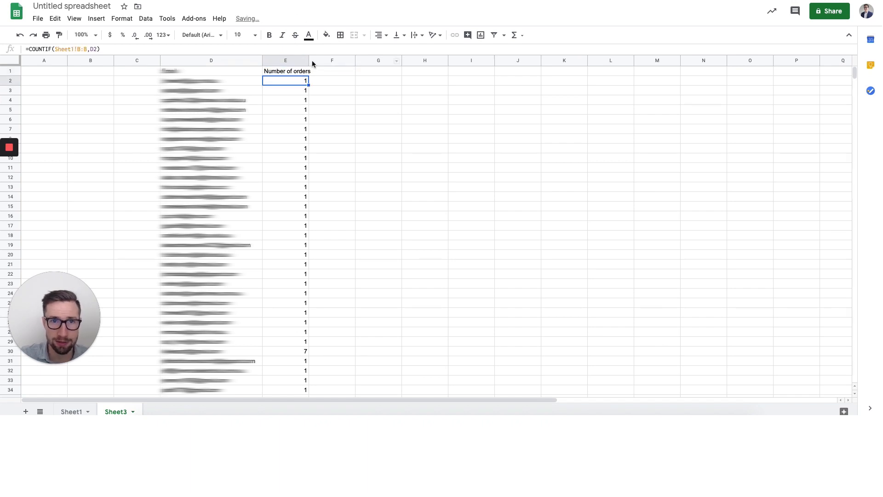
{"action": "left_click", "coordinate": [332, 73]}
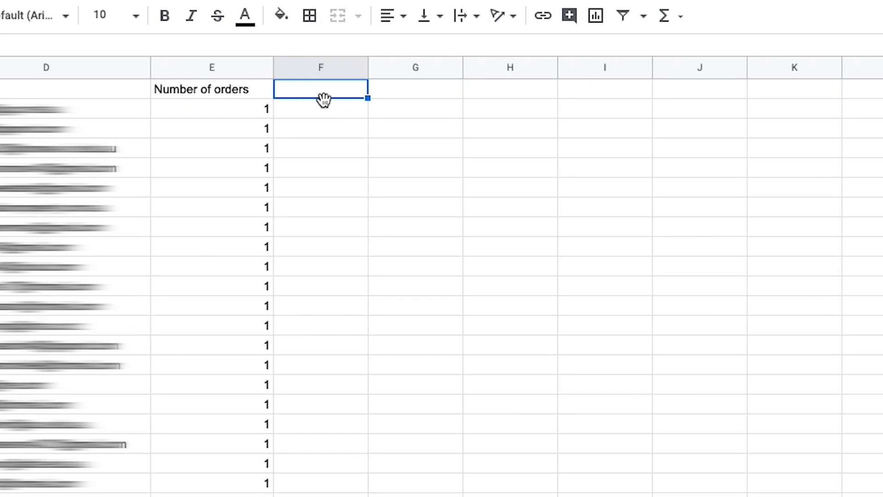
{"action": "type", "text": "Total value"}
{"action": "key", "text": "Return"}
- Enter =SUMIF(Sheet1!B:B,D2,Sheet1!L:L) in cell F2 to total the first customer's order value
{"action": "type", "text": "=sum"}
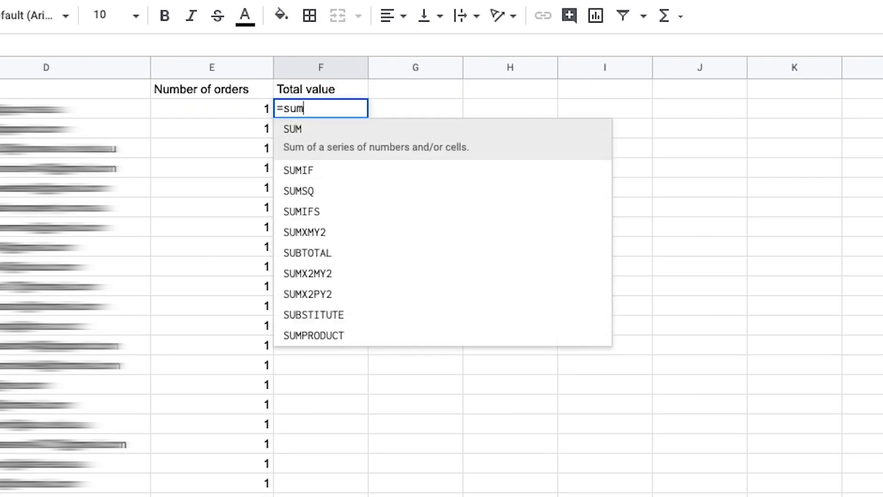
{"action": "type", "text": "if"}
{"action": "key", "text": "Tab"}
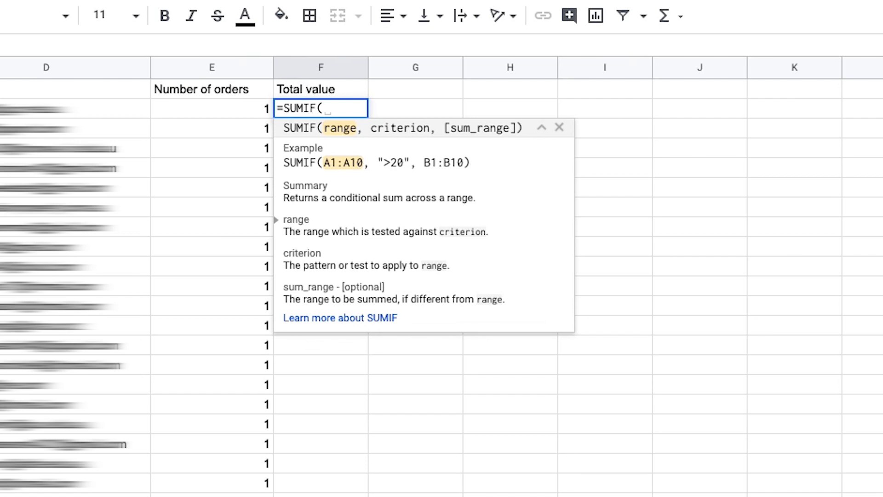
{"action": "left_click", "coordinate": [71, 411]}
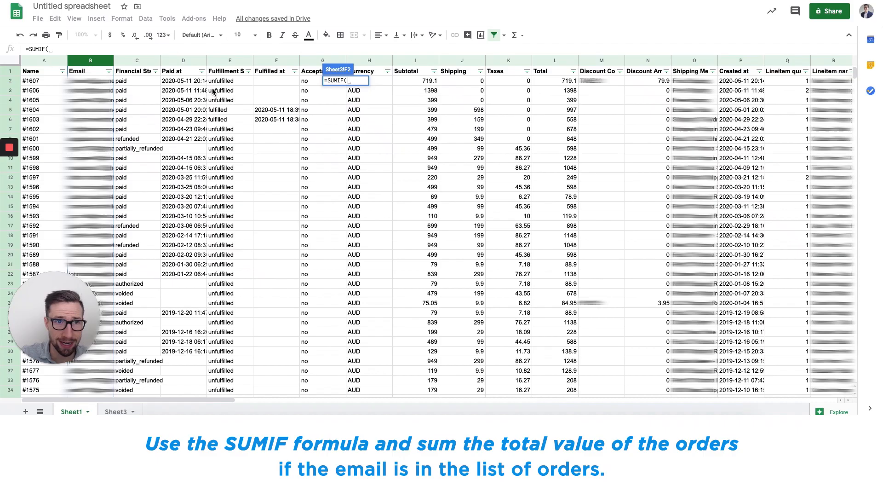
{"action": "left_click", "coordinate": [92, 63]}
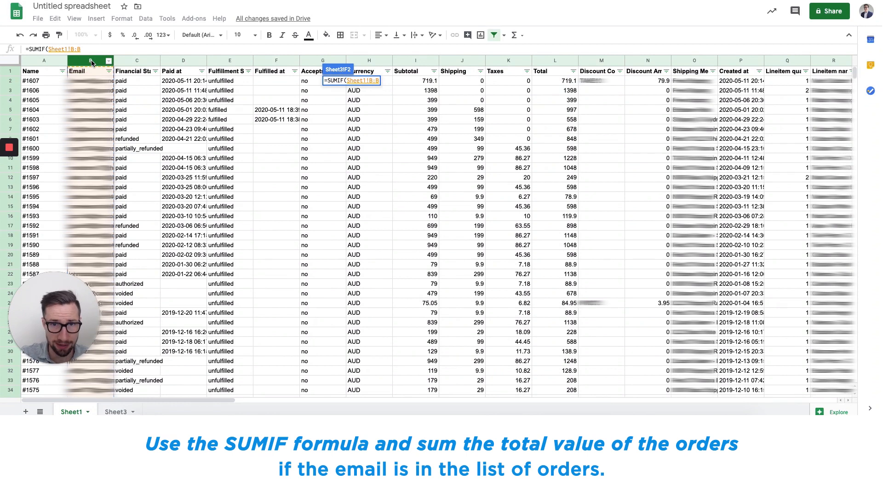
{"action": "type", "text": ","}
{"action": "left_click", "coordinate": [116, 411]}
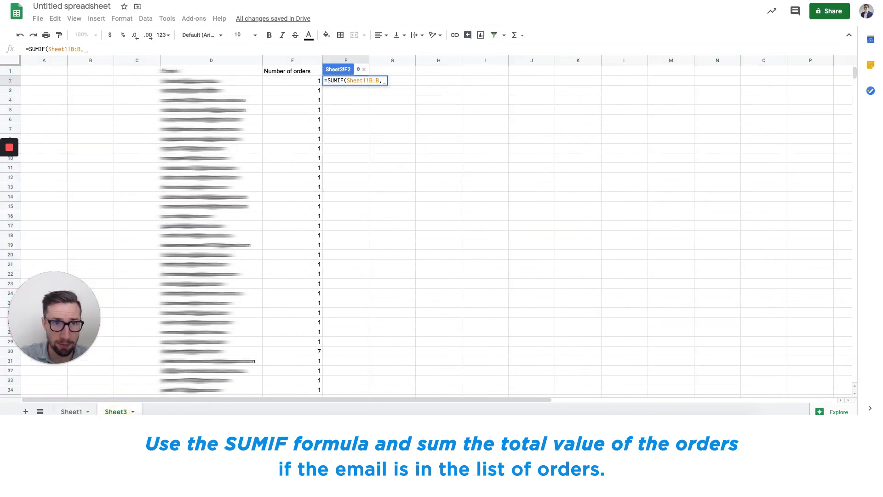
{"action": "left_click", "coordinate": [210, 81]}
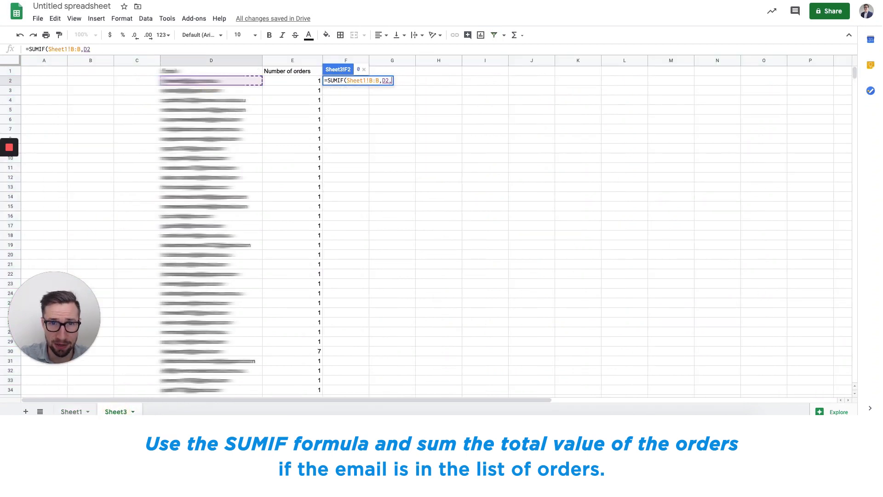
{"action": "type", "text": ","}
{"action": "left_click", "coordinate": [72, 411]}
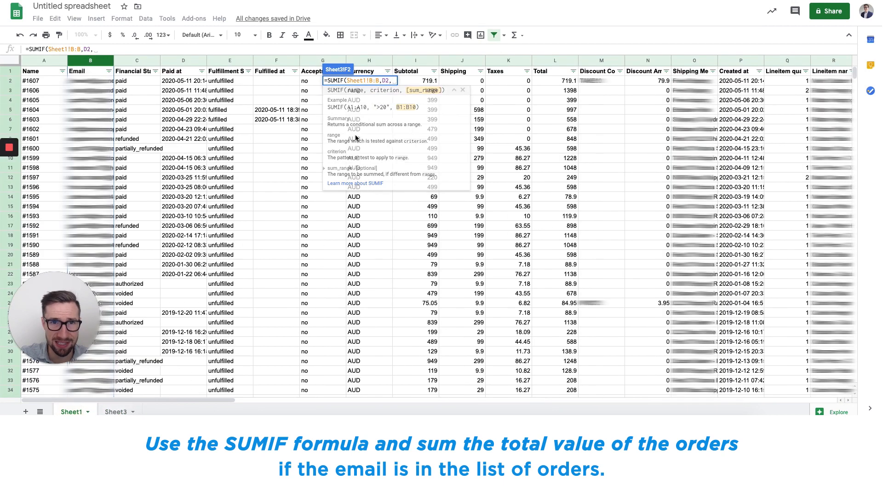
{"action": "left_click", "coordinate": [556, 60]}
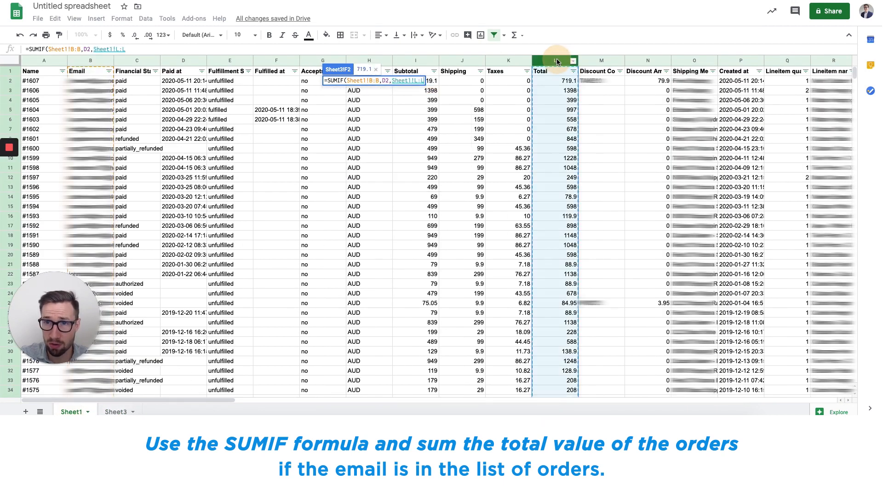
{"action": "key", "text": "Return"}
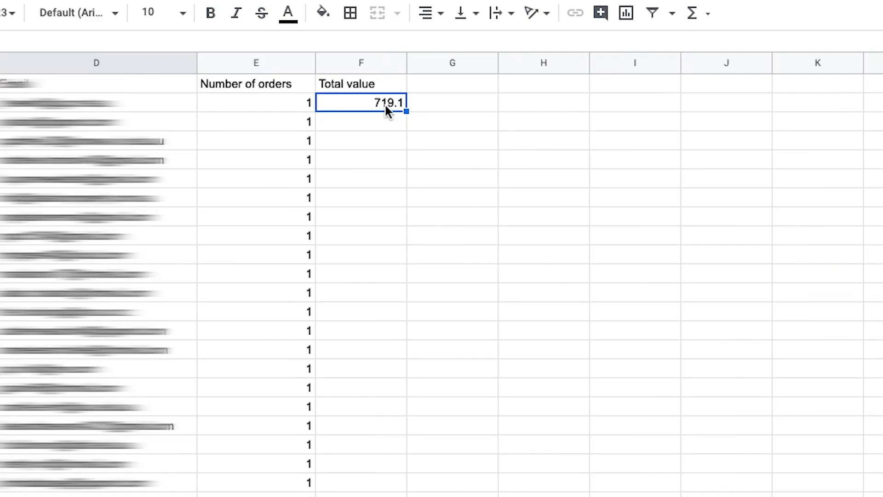
- Format F2 as dollar currency and copy its SUMIF formula down column F to the last email in row 576
{"action": "key", "text": "ctrl+shift+4"}
{"action": "key", "text": "ctrl+c"}
{"action": "scroll", "coordinate": [411, 269], "scroll_direction": "down", "scroll_amount": 15}
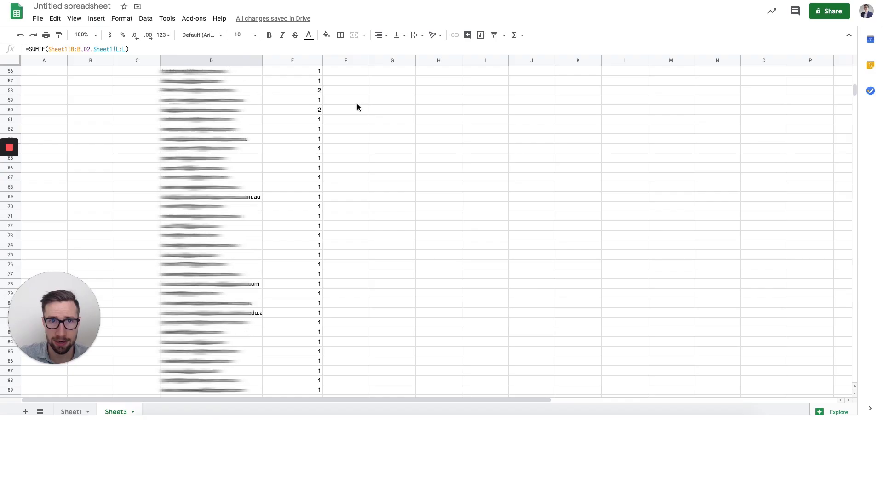
{"action": "scroll", "coordinate": [357, 107], "scroll_direction": "up", "scroll_amount": 15}
{"action": "right_click", "coordinate": [355, 81]}
{"action": "left_click", "coordinate": [381, 110]}
{"action": "scroll", "coordinate": [350, 147], "scroll_direction": "down", "scroll_amount": 20}
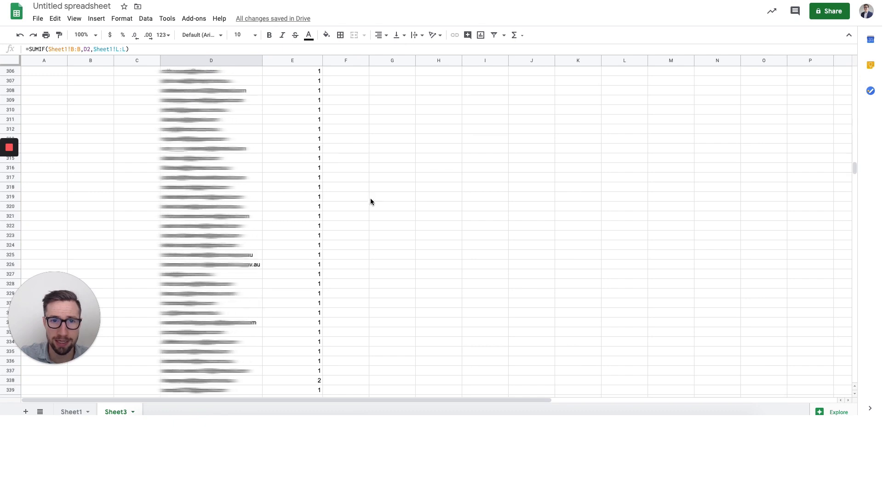
{"action": "left_click", "coordinate": [337, 318], "text": "shift"}
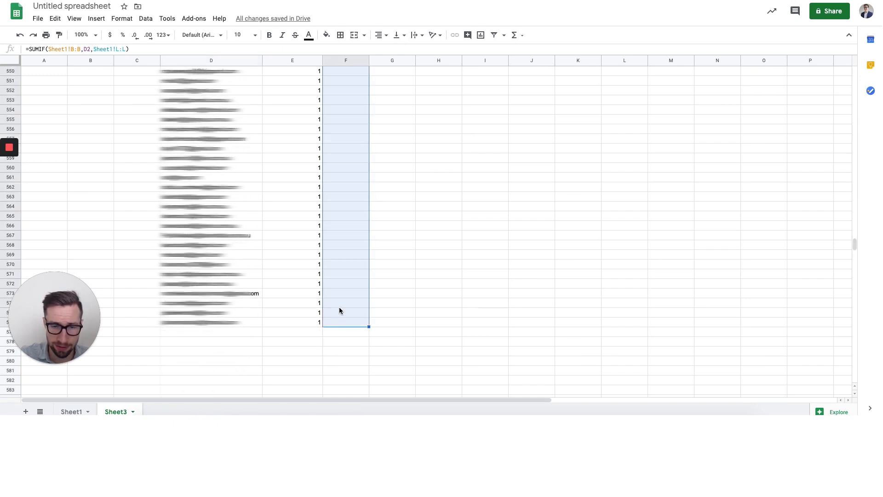
{"action": "right_click", "coordinate": [339, 308]}
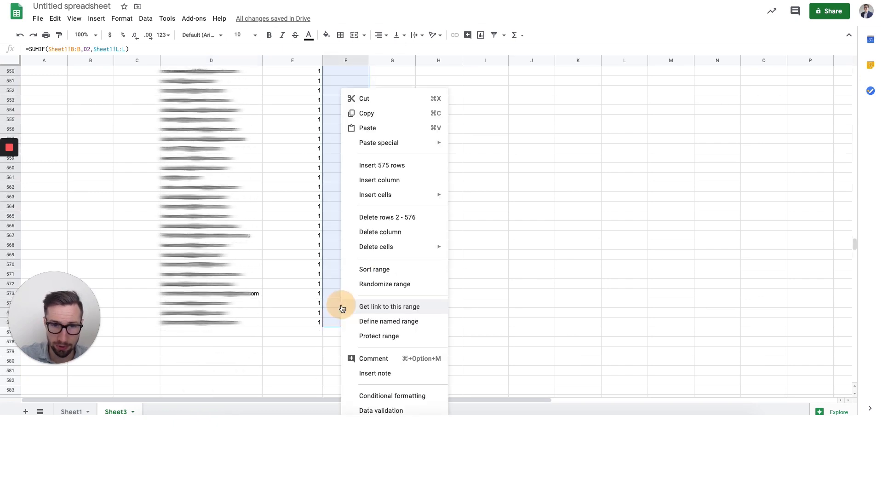
{"action": "left_click", "coordinate": [384, 128]}
- Examine the emails, order counts and total values of the customers in rows 2, 3 and 30
{"action": "scroll", "coordinate": [395, 138], "scroll_direction": "up", "scroll_amount": 20}
{"action": "scroll", "coordinate": [398, 157], "scroll_direction": "up", "scroll_amount": 20}
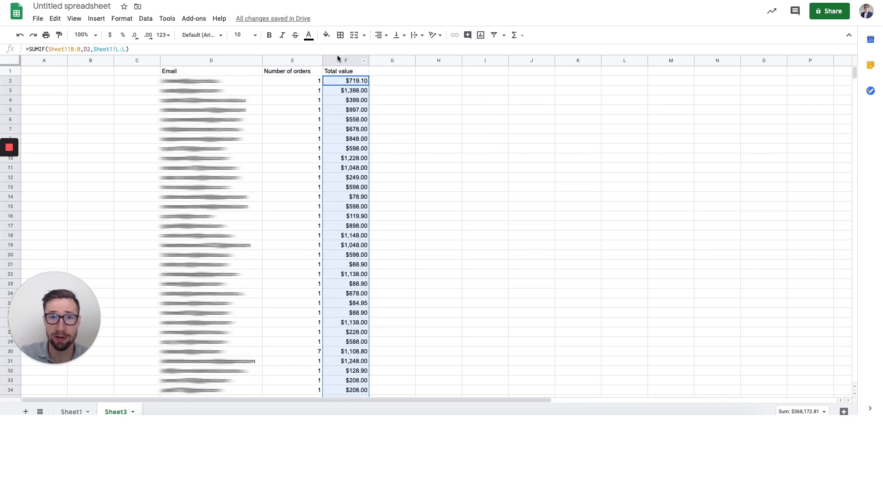
{"action": "left_click", "coordinate": [357, 83]}
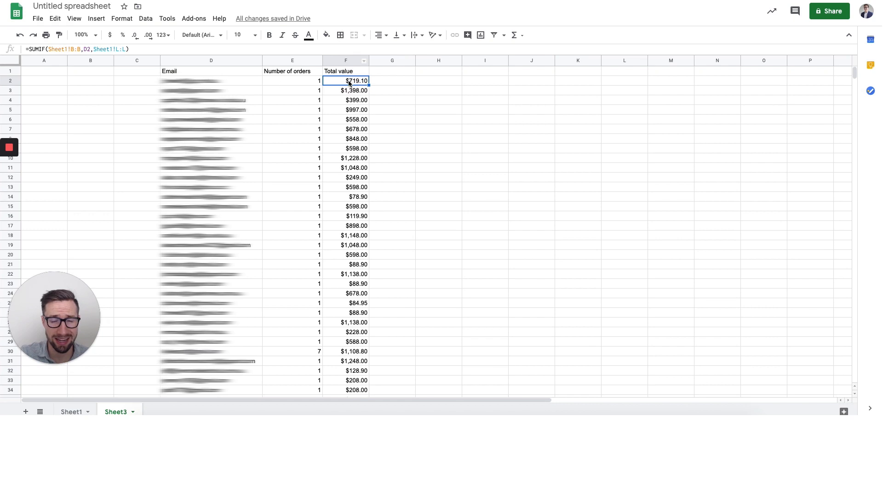
{"action": "left_click", "coordinate": [189, 83]}
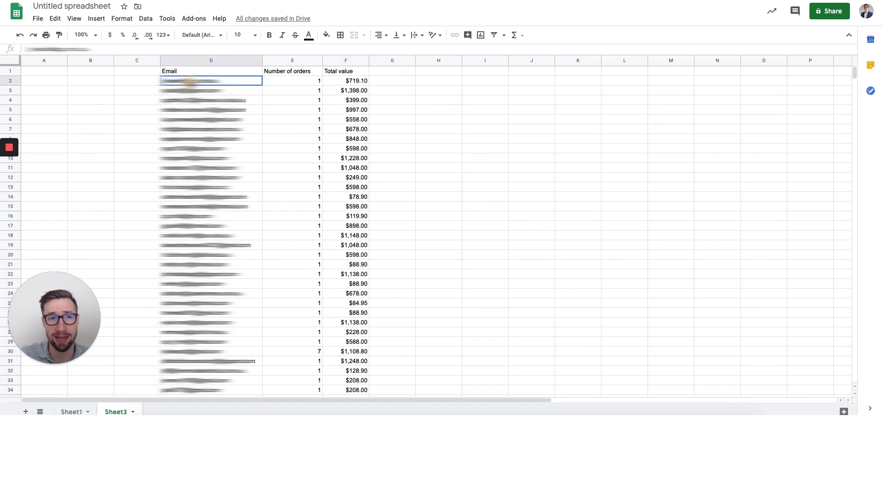
{"action": "left_click", "coordinate": [357, 83]}
{"action": "left_click", "coordinate": [207, 90]}
{"action": "left_click", "coordinate": [358, 91]}
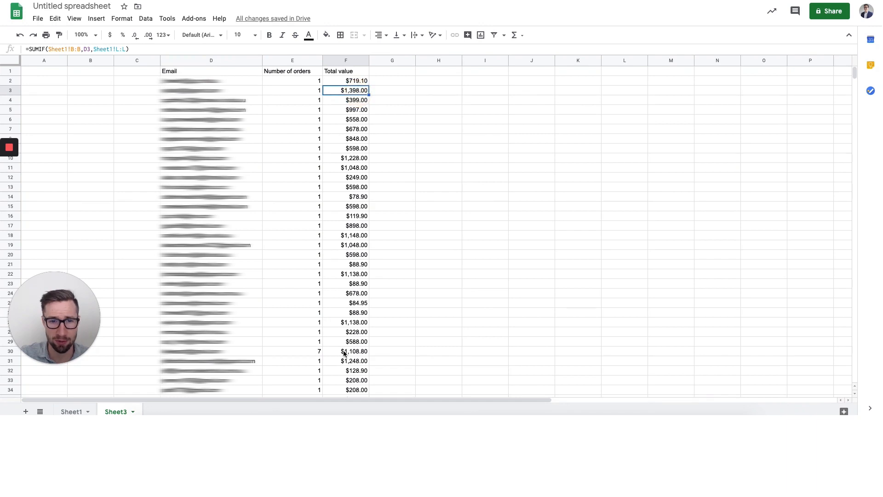
{"action": "left_click", "coordinate": [294, 352]}
{"action": "left_click", "coordinate": [212, 352]}
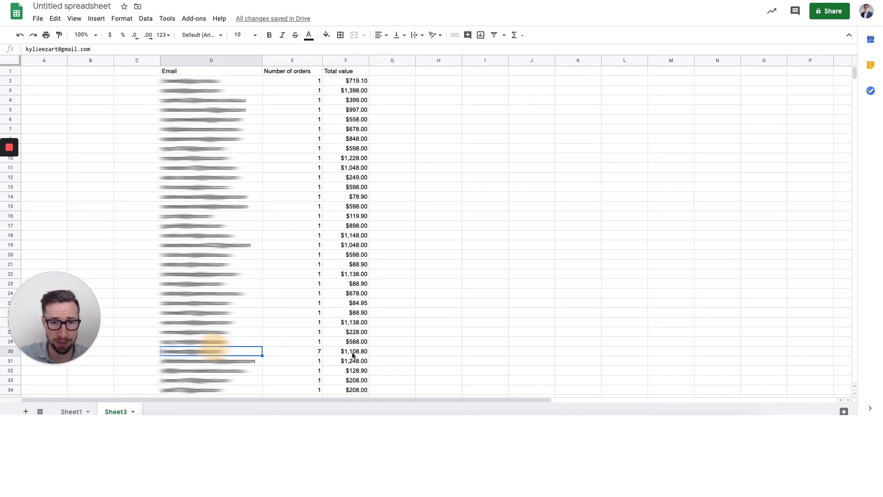
{"action": "left_click", "coordinate": [354, 351]}
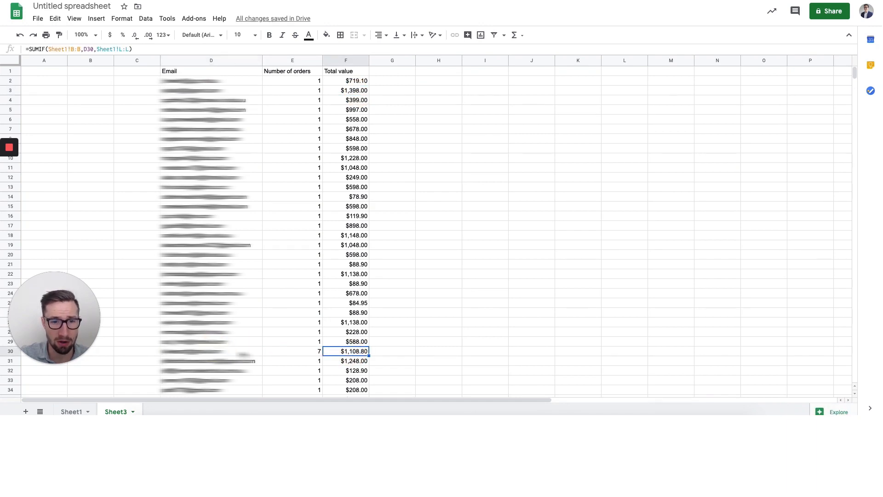
{"action": "left_click", "coordinate": [241, 352]}
{"action": "left_click", "coordinate": [343, 353]}
{"action": "left_click", "coordinate": [347, 80]}
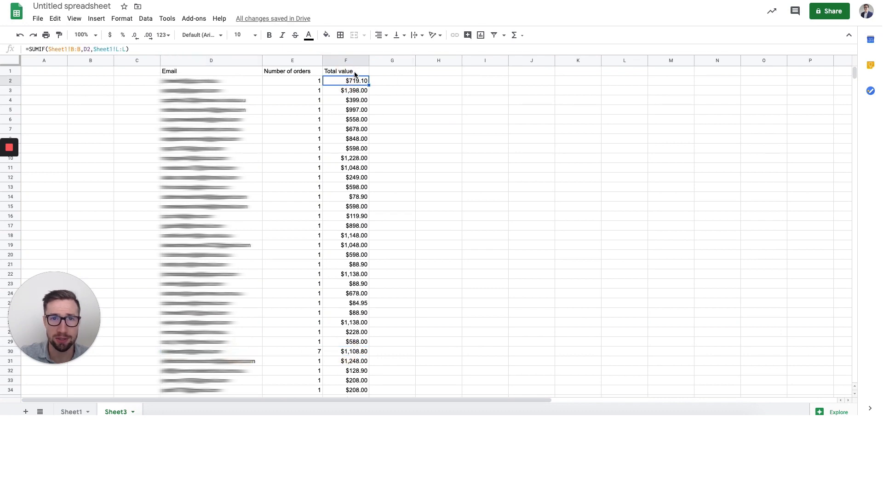
- Enter the label "Customer Lifetime Value" in H3 and "Average purchases per customer" in H4
{"action": "left_click", "coordinate": [441, 82]}
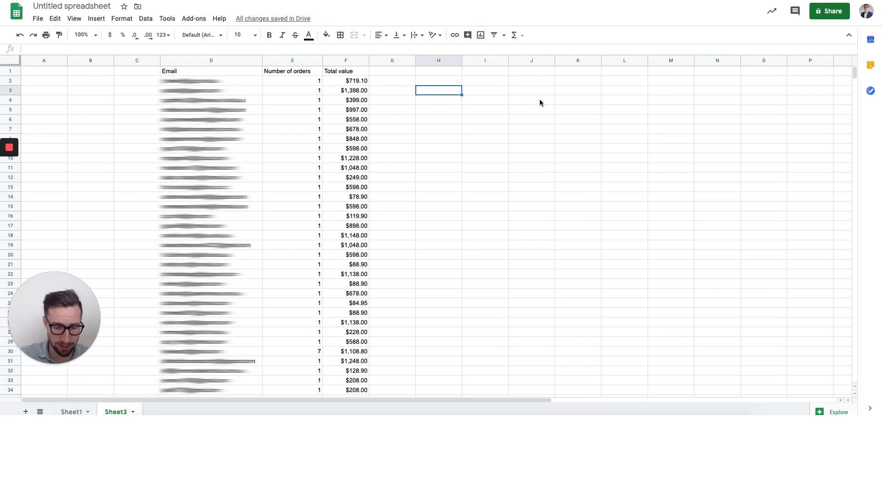
{"action": "type", "text": "Customer Lifetime Value"}
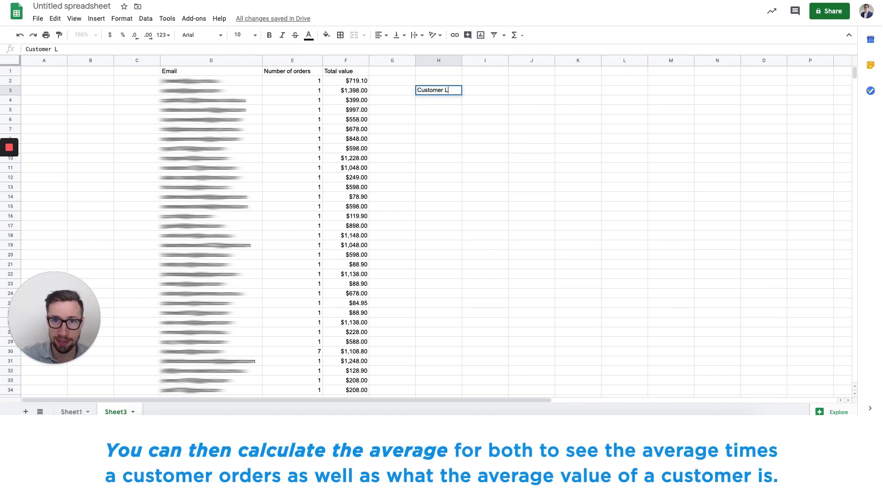
{"action": "key", "text": "Return"}
{"action": "type", "text": "Average purchases per. custo"}
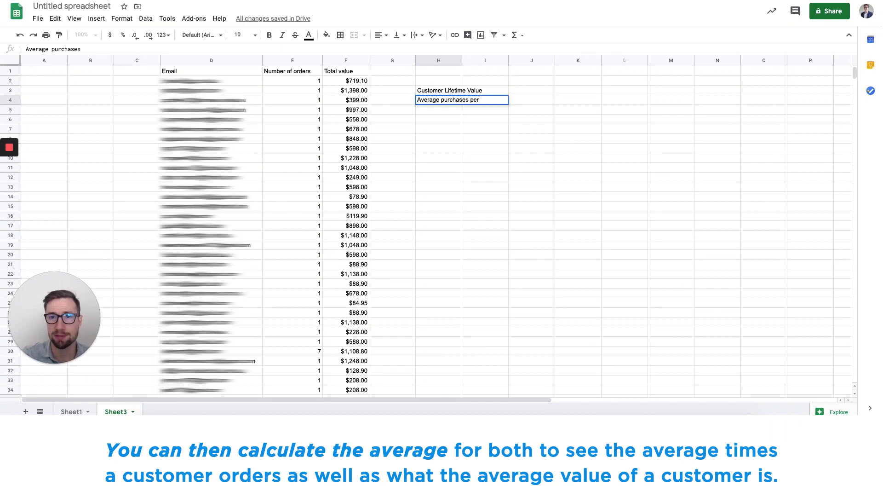
{"action": "key", "text": "BackSpace"}
{"action": "key", "text": "BackSpace"}
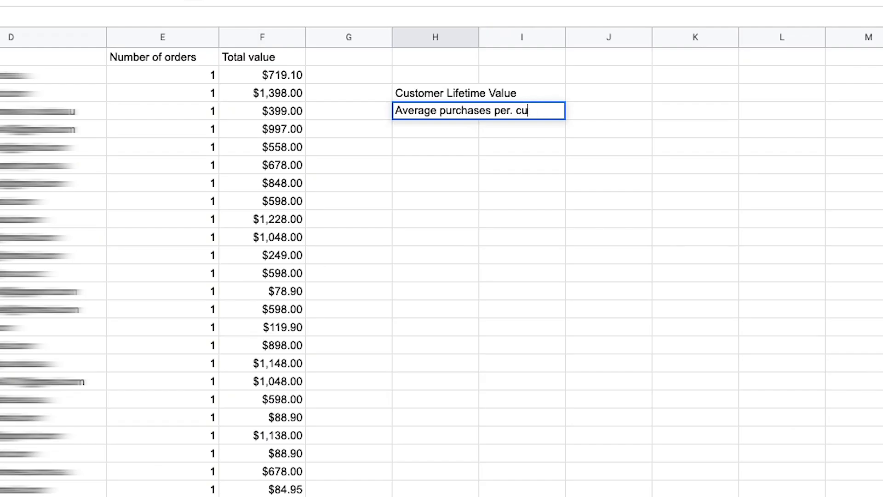
{"action": "key", "text": "BackSpace"}
{"action": "key", "text": "BackSpace"}
{"action": "key", "text": "BackSpace"}
{"action": "key", "text": "BackSpace"}
{"action": "type", "text": "customer"}
{"action": "key", "text": "Return"}
- Right-align the "Customer Lifetime Value" and "Average purchases per customer" labels in H3:H4
{"action": "key", "text": "Up"}
{"action": "key", "text": "shift+Up"}
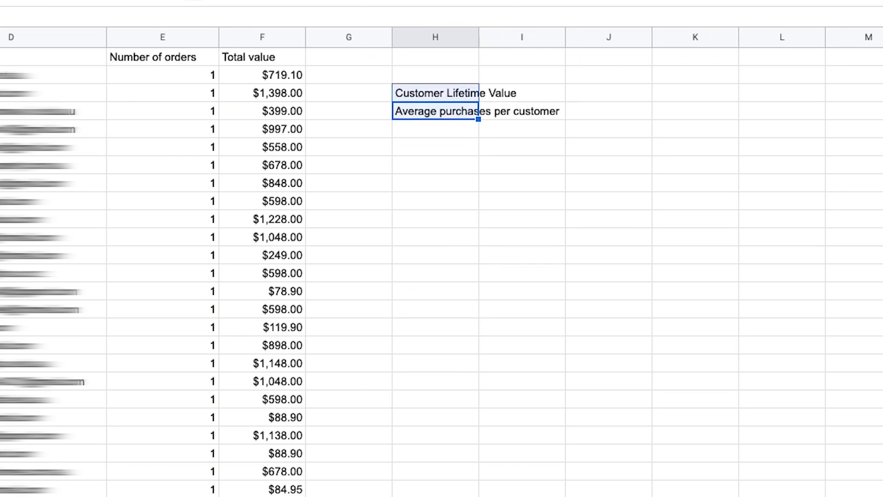
{"action": "left_click", "coordinate": [329, 0]}
{"action": "left_click", "coordinate": [369, 19]}
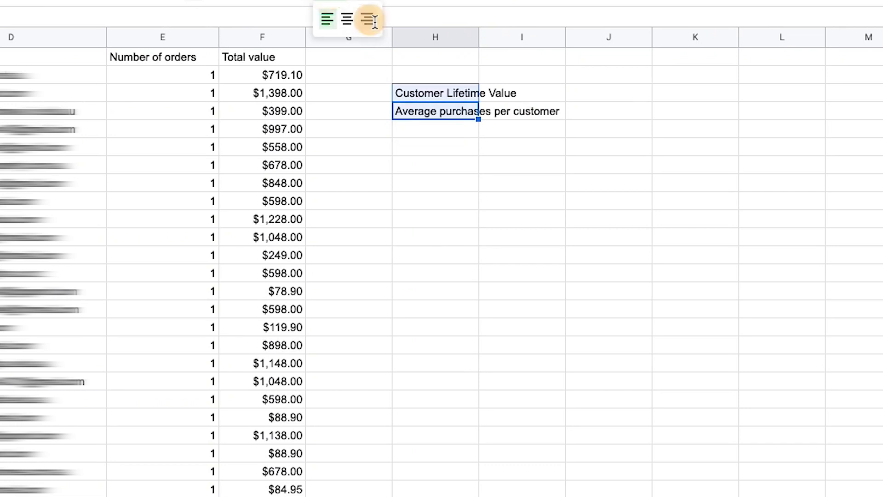
- Enter =AVERAGE(F2:F576) in cell I3 to calculate the customer lifetime value from the total value column
{"action": "left_click", "coordinate": [510, 92]}
{"action": "type", "text": "=averag"}
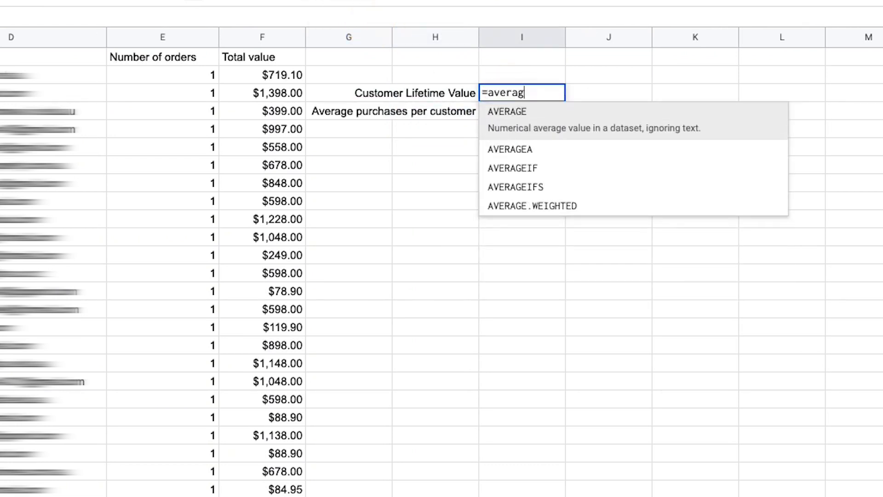
{"action": "key", "text": "Tab"}
{"action": "left_click", "coordinate": [257, 75]}
{"action": "scroll", "coordinate": [286, 213], "scroll_direction": "down", "scroll_amount": 10}
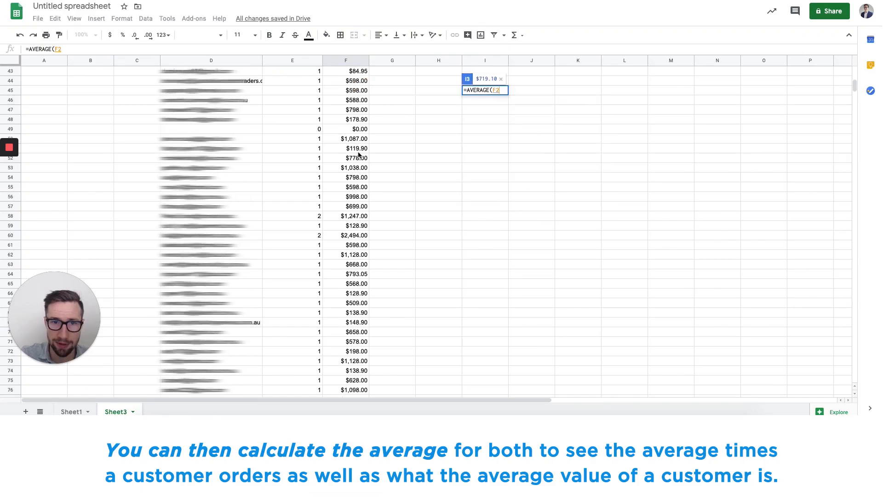
{"action": "scroll", "coordinate": [358, 154], "scroll_direction": "down", "scroll_amount": 20}
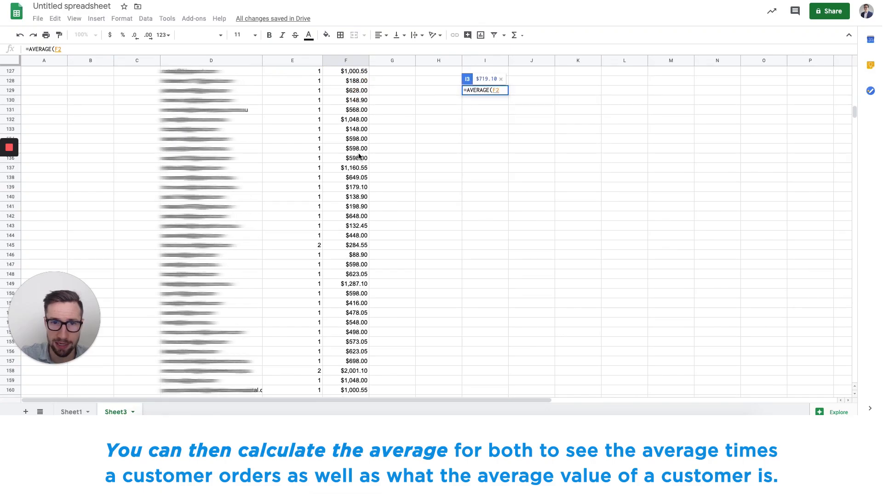
{"action": "scroll", "coordinate": [361, 165], "scroll_direction": "down", "scroll_amount": 20}
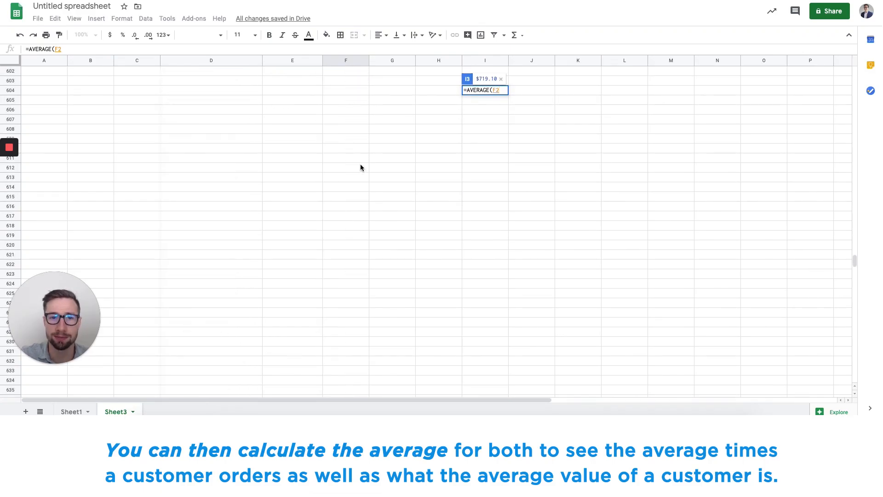
{"action": "left_click", "coordinate": [354, 108], "text": "shift"}
{"action": "key", "text": "Return"}
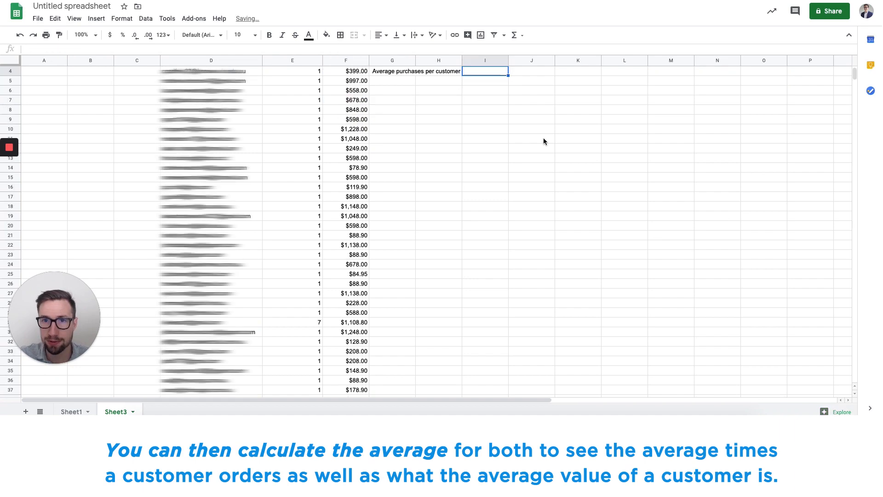
{"action": "left_click", "coordinate": [490, 90]}
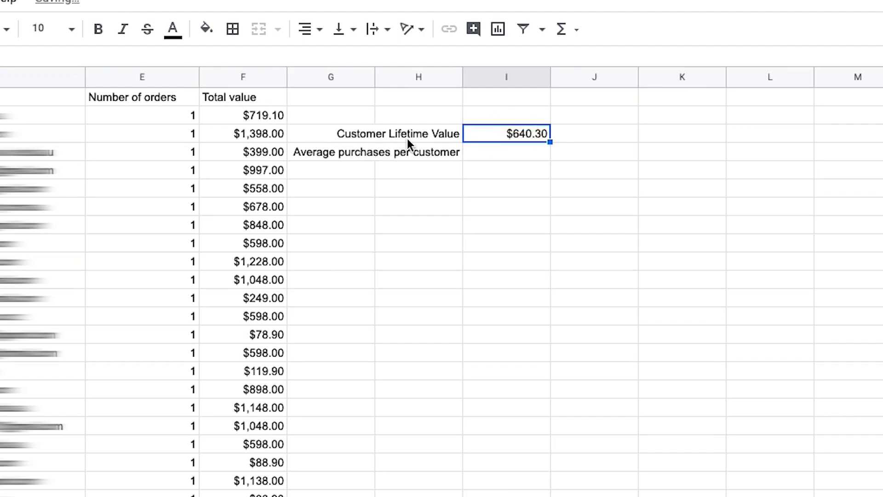
{"action": "left_click", "coordinate": [408, 137]}
{"action": "left_click", "coordinate": [525, 134]}
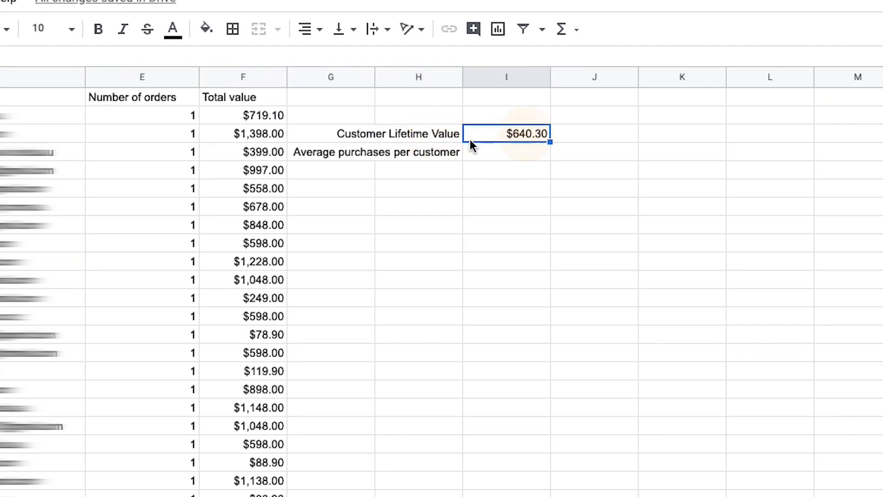
- Enter =AVERAGE(E2:E576) in cell I4 to calculate the average purchases per customer from the number of orders
{"action": "left_click", "coordinate": [528, 152]}
{"action": "type", "text": "=a"}
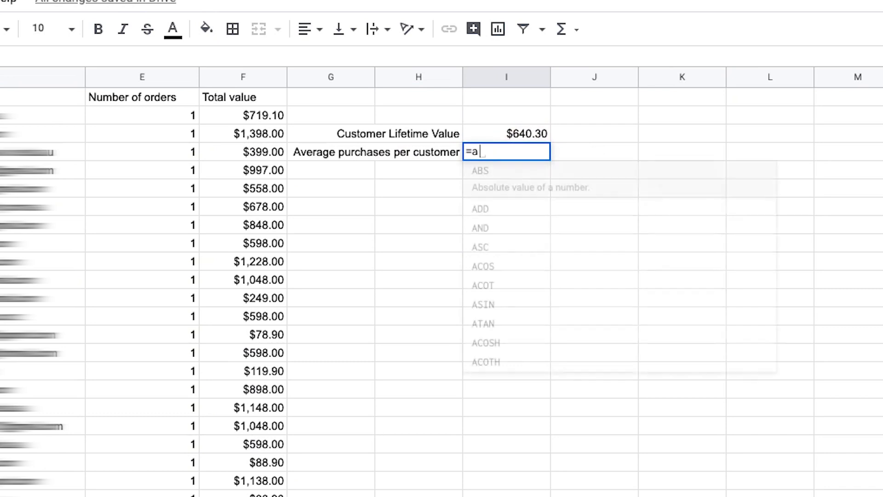
{"action": "type", "text": "verag"}
{"action": "key", "text": "Tab"}
{"action": "left_click", "coordinate": [175, 114]}
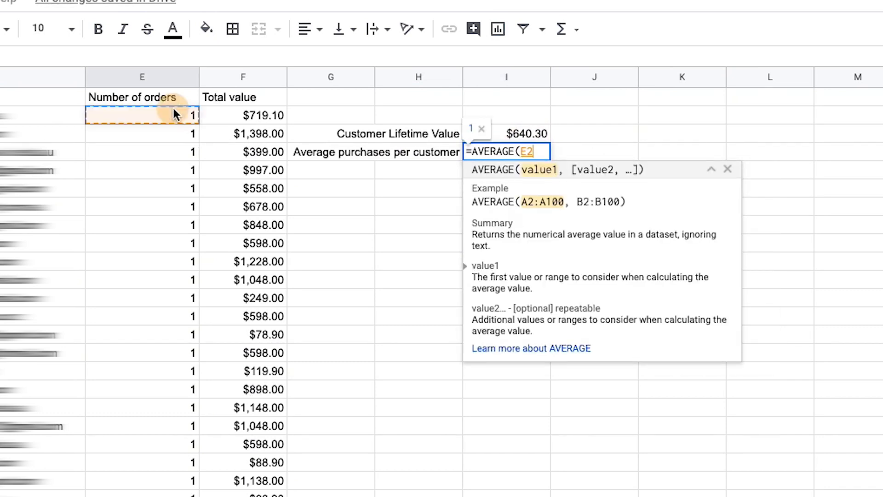
{"action": "scroll", "coordinate": [158, 360], "scroll_direction": "down", "scroll_amount": 20}
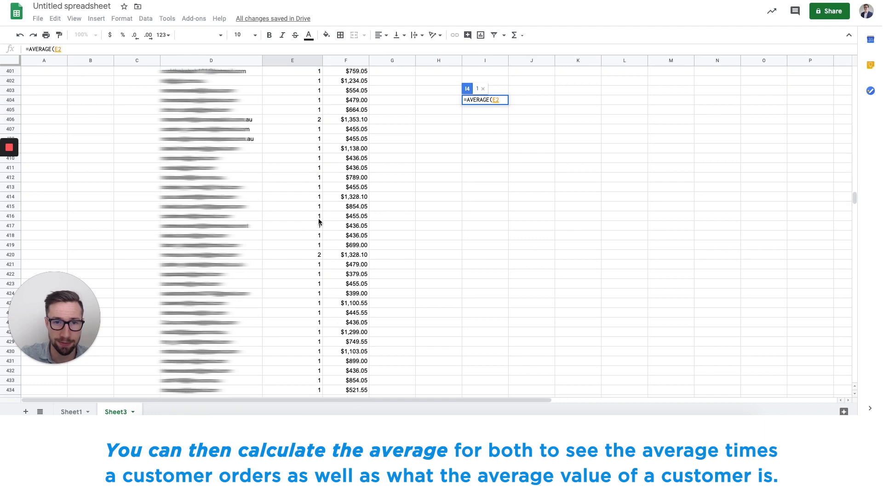
{"action": "scroll", "coordinate": [319, 222], "scroll_direction": "down", "scroll_amount": 20}
{"action": "left_click", "coordinate": [312, 156], "text": "shift"}
{"action": "key", "text": "Return"}
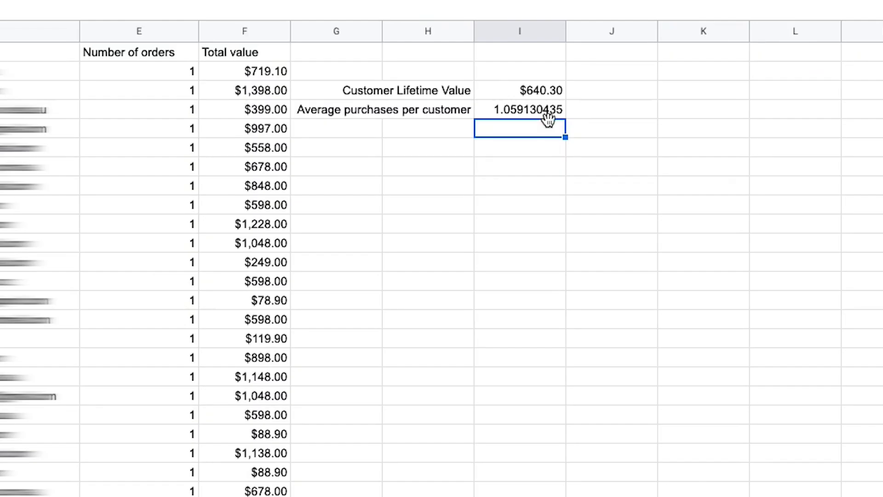
- Reduce the average purchases per customer in I4 to two decimal places
{"action": "left_click", "coordinate": [546, 115]}
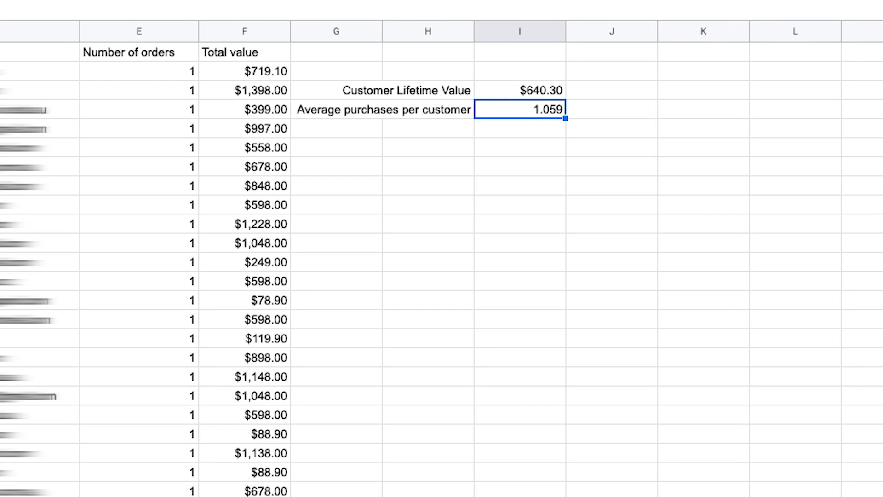
{"action": "left_click", "coordinate": [134, 35]}
{"action": "left_click", "coordinate": [542, 126]}
{"action": "left_click", "coordinate": [547, 109]}
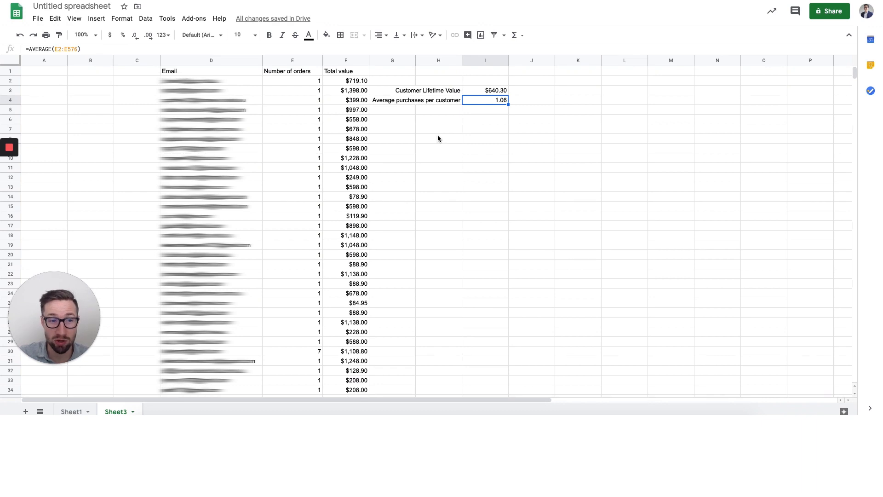
- Review the Customer Lifetime Value label in H3 and its calculated average in I3
{"action": "left_click", "coordinate": [489, 92]}
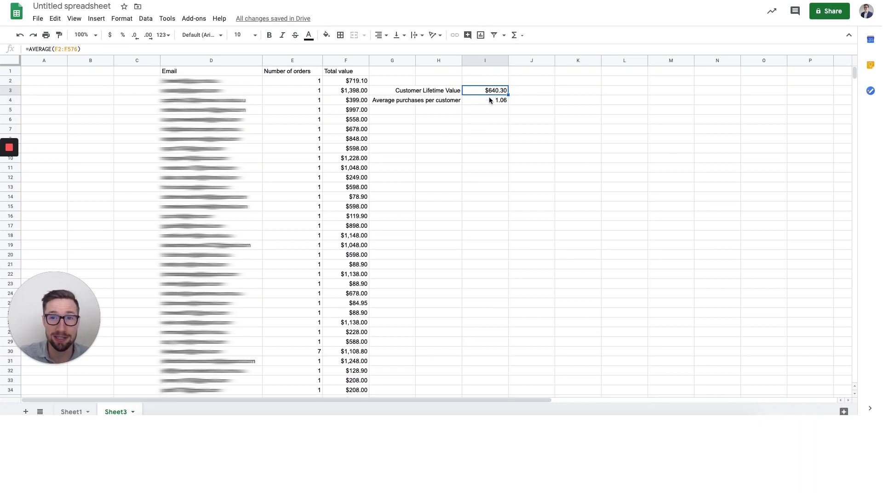
{"action": "left_click_drag", "start_coordinate": [450, 90], "coordinate": [492, 92]}
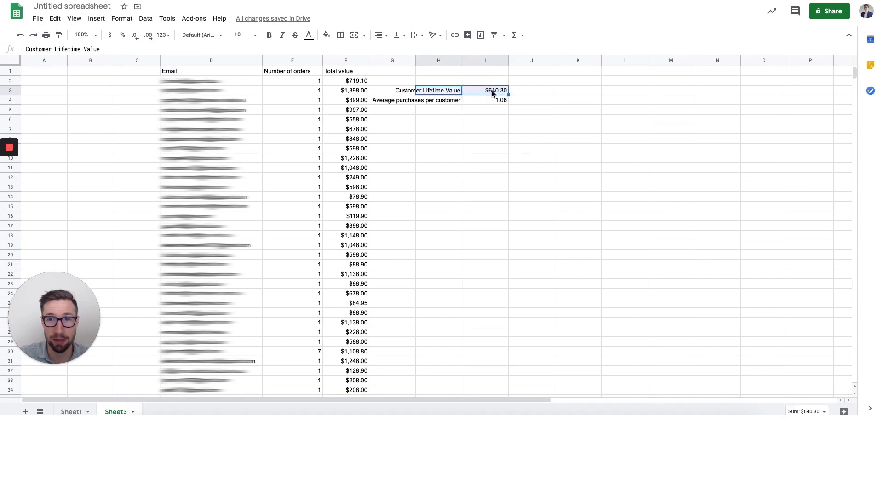
{"action": "left_click", "coordinate": [491, 92]}
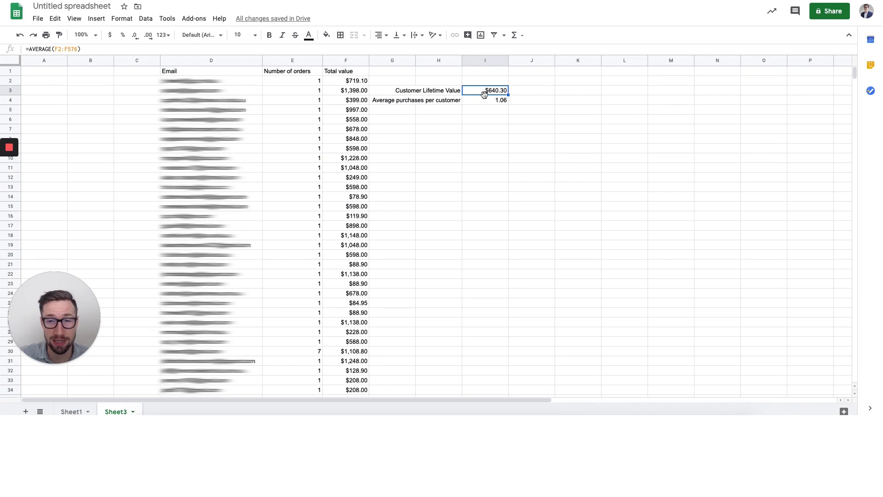